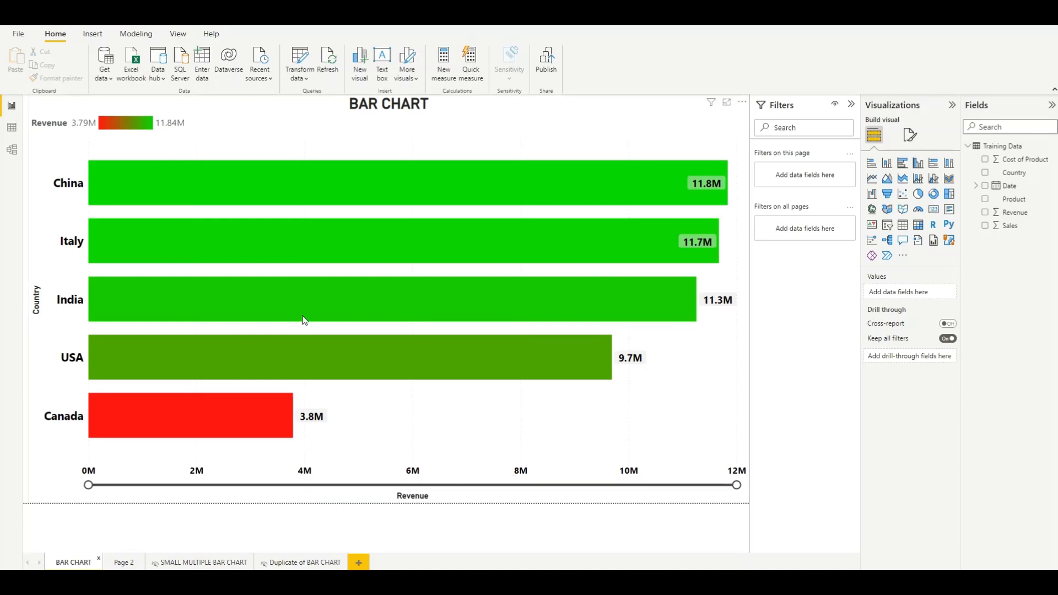
Insert an empty stacked bar chart on Page 2 of the report.
left_click(121, 563)
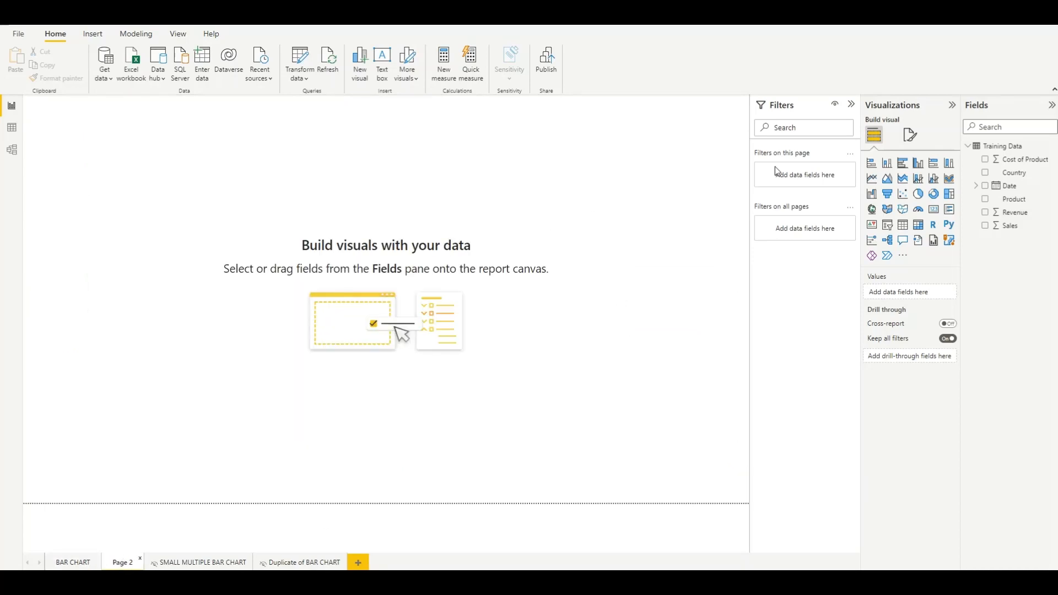
left_click(873, 165)
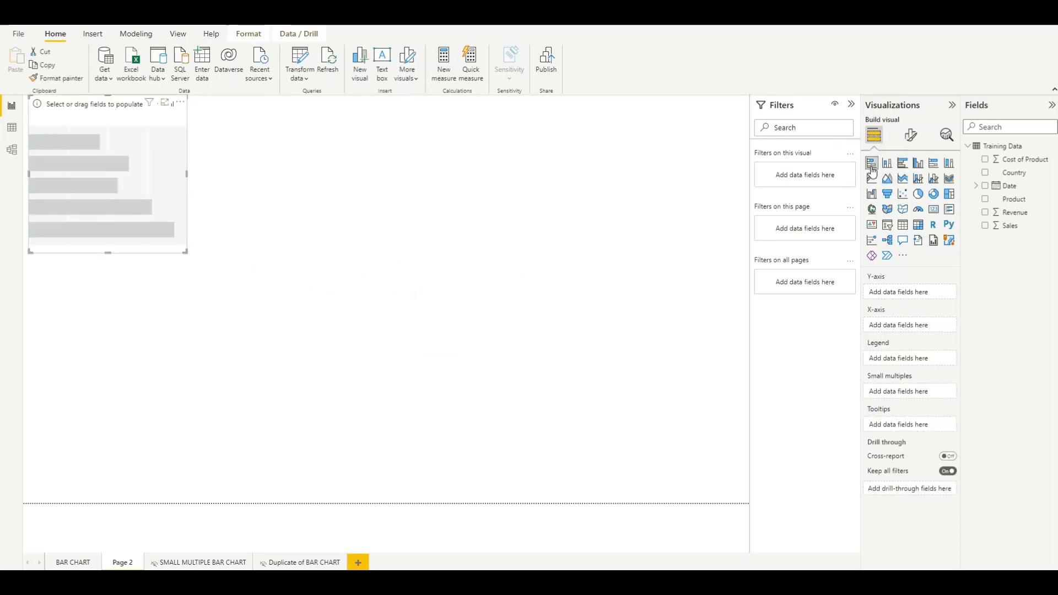
left_click(541, 336)
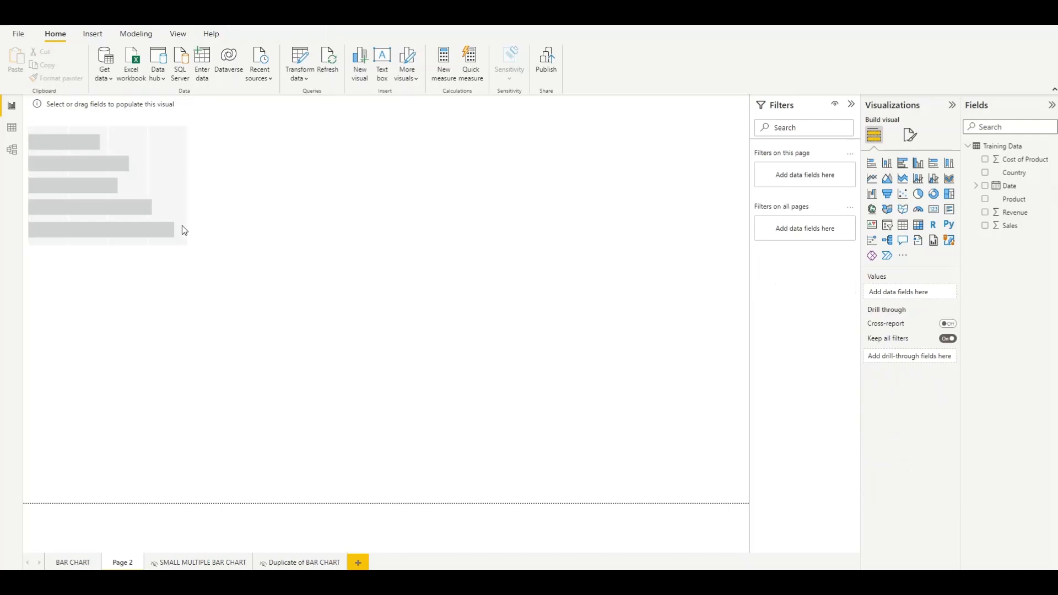
Plot Country on the Y-axis and Revenue on the X-axis of the bar chart, and enlarge it to fill the page.
left_click(11, 128)
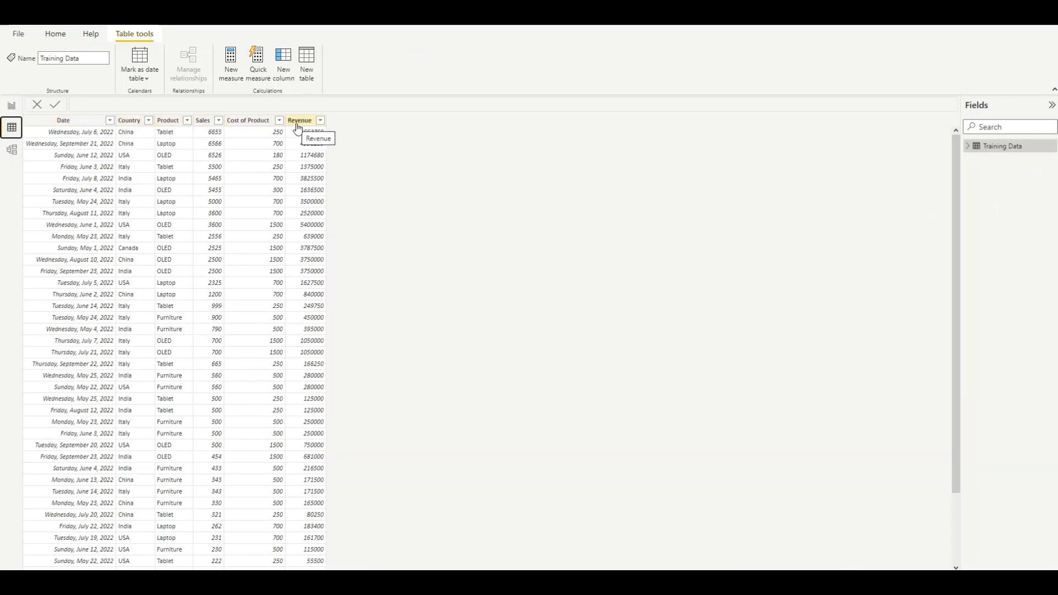
left_click(11, 106)
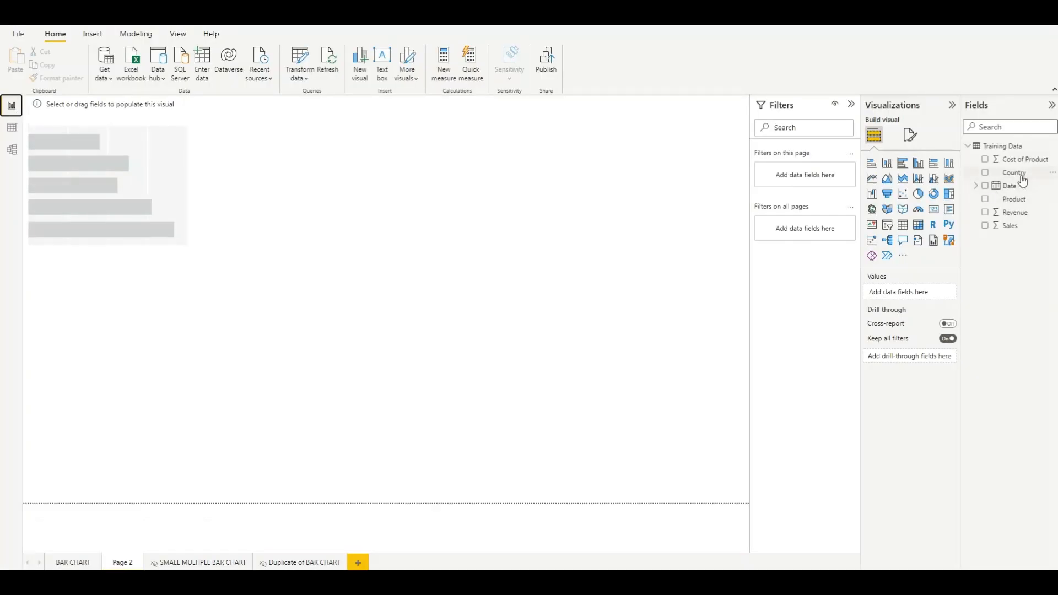
left_click_drag(1015, 179, 904, 296)
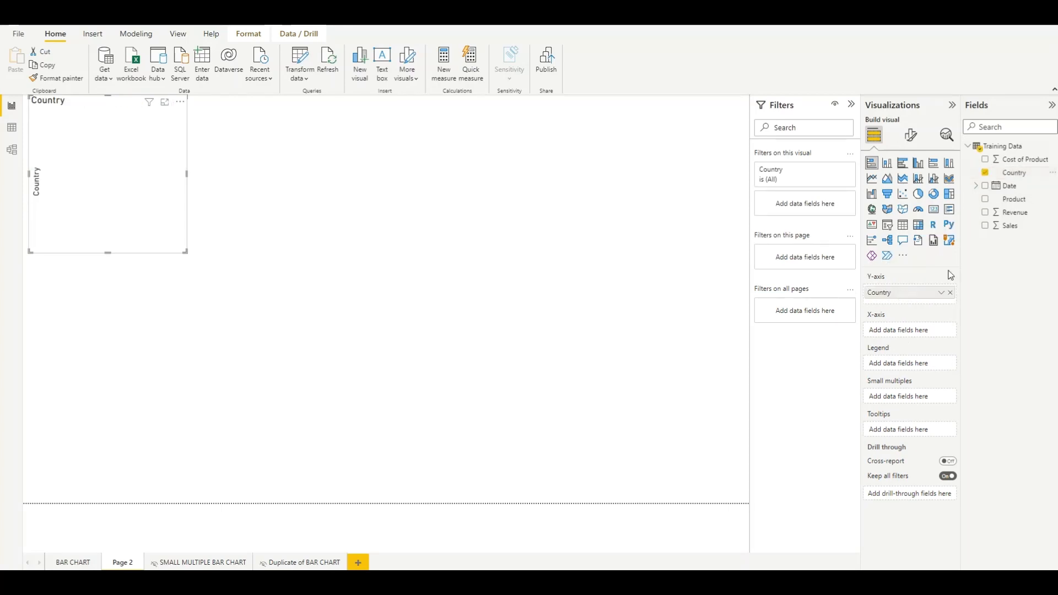
left_click_drag(1019, 217, 915, 333)
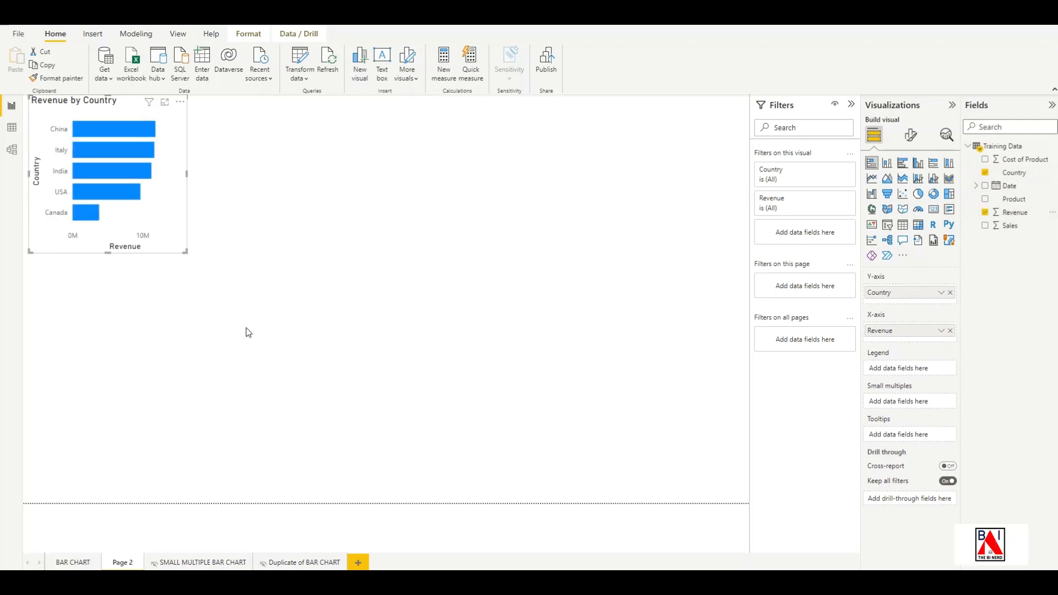
left_click_drag(185, 252, 283, 504)
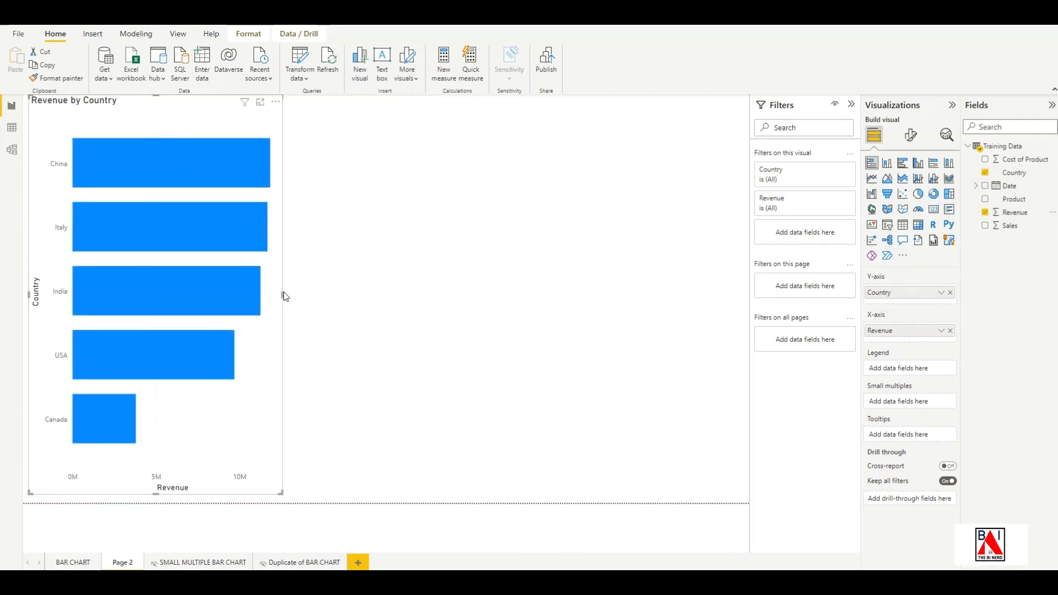
left_click_drag(283, 295, 741, 295)
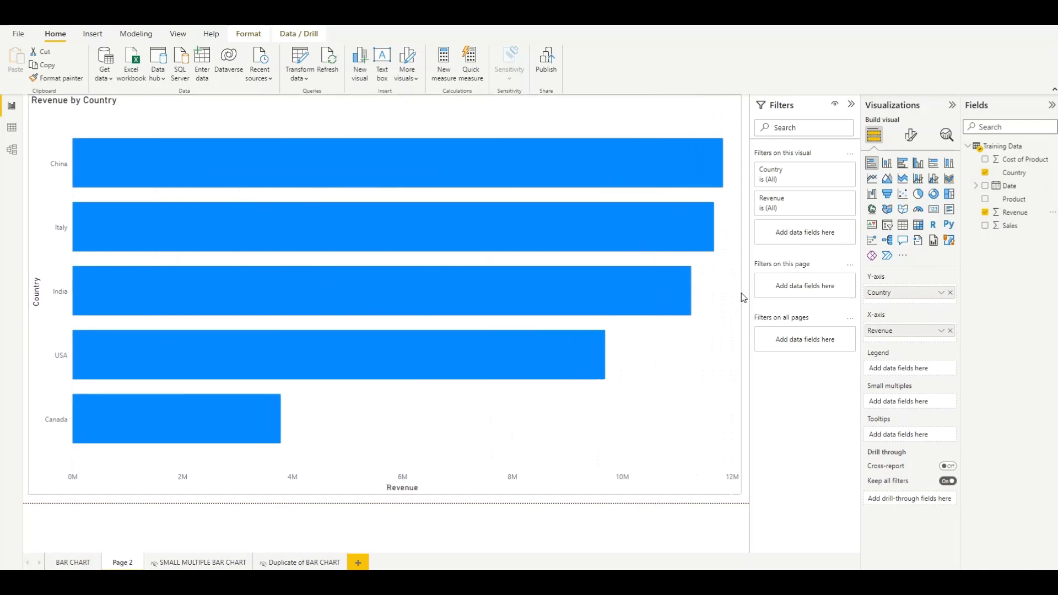
Format the chart's Y-axis values as 12-point bold black text.
left_click(911, 137)
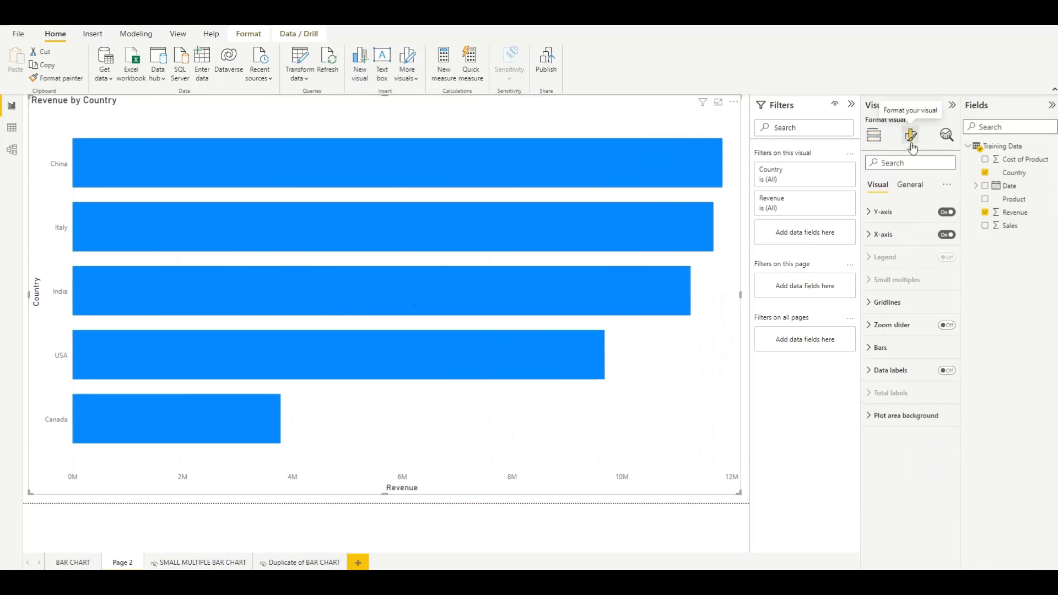
left_click(878, 213)
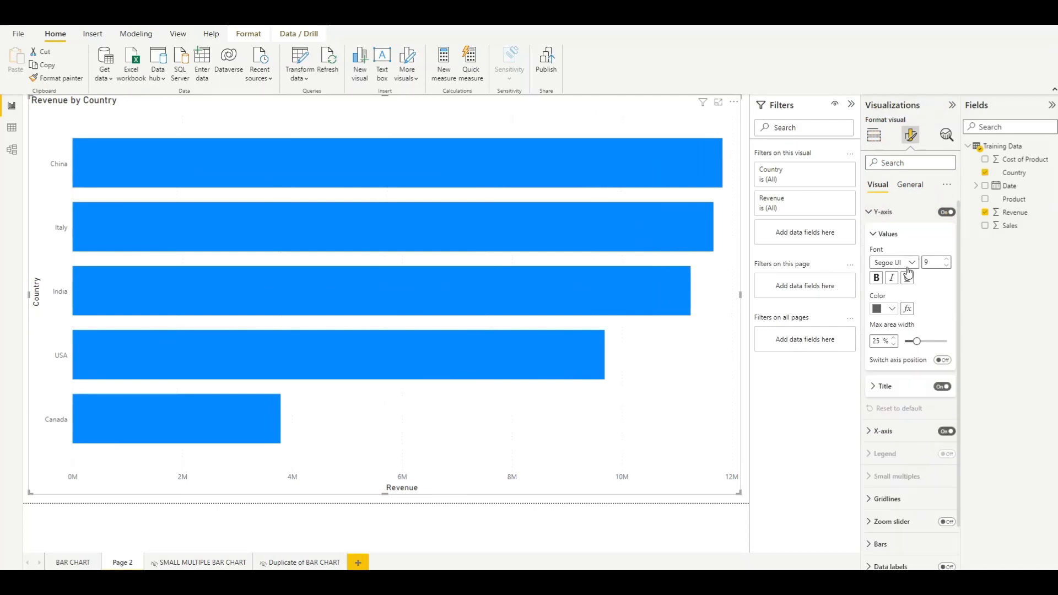
left_click(947, 259)
left_click(948, 259)
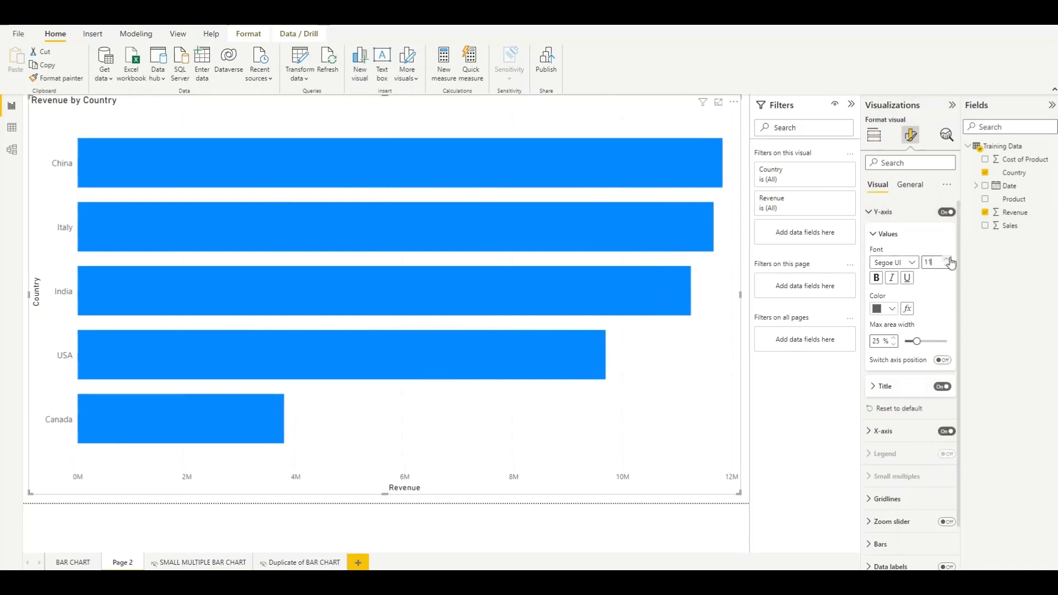
left_click(876, 278)
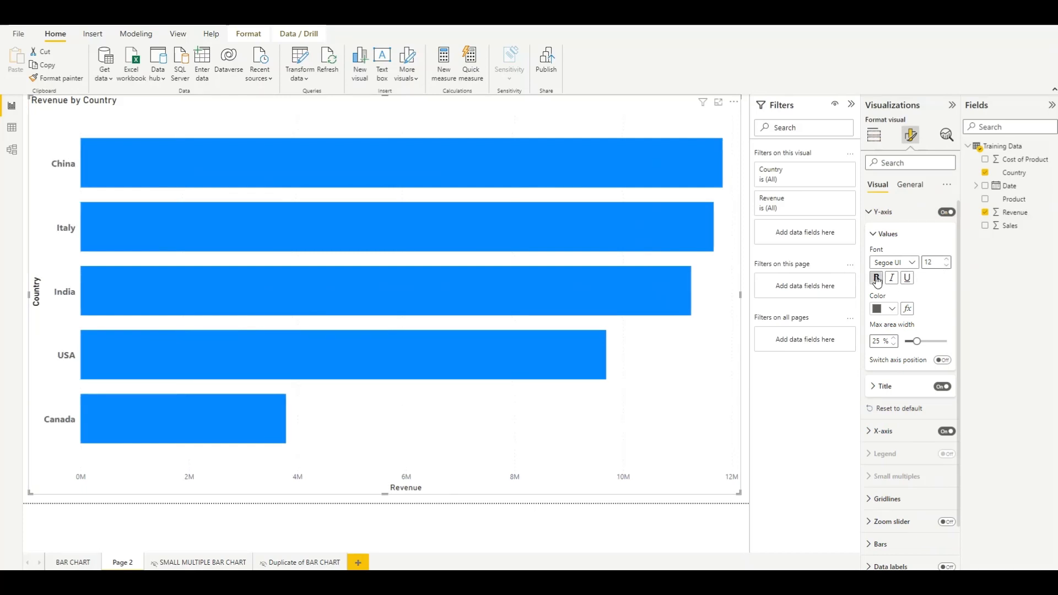
left_click(891, 310)
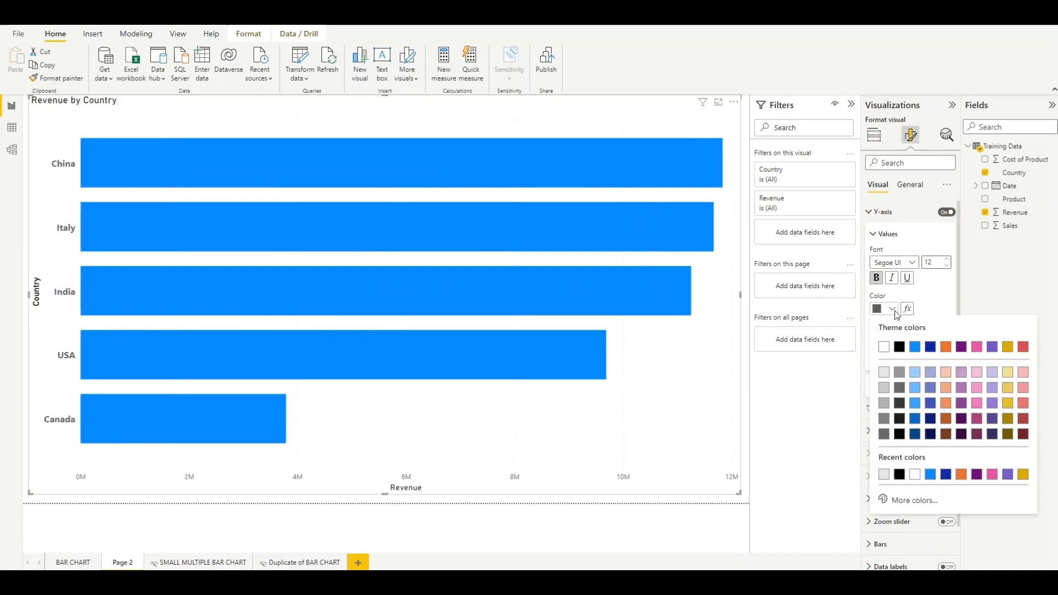
left_click(900, 347)
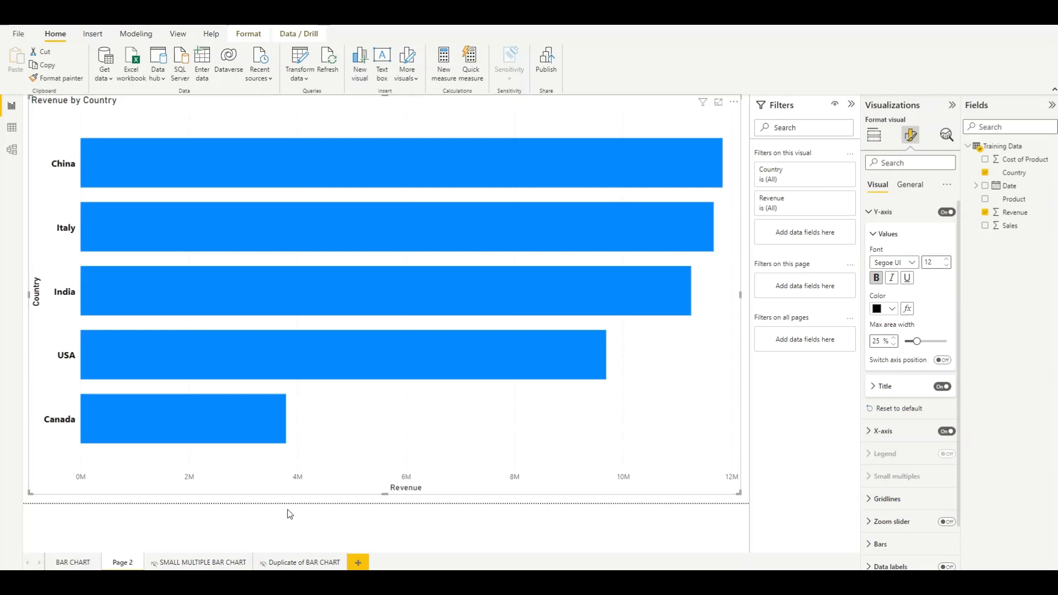
Format the chart's X-axis values as 12-point bold black text.
scroll(882, 412, "down", 1)
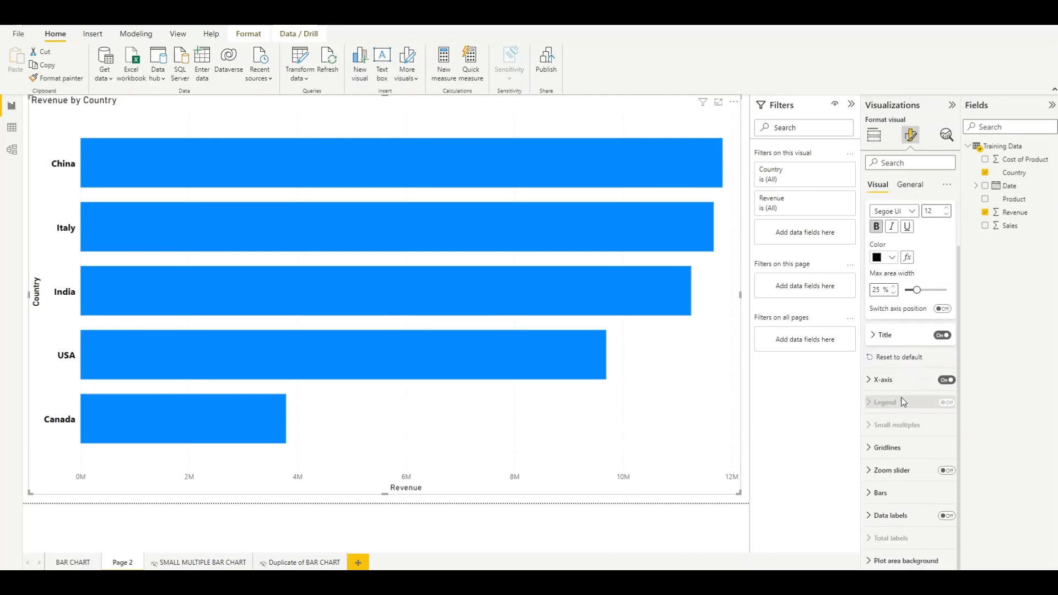
left_click(896, 387)
scroll(897, 389, "down", 4)
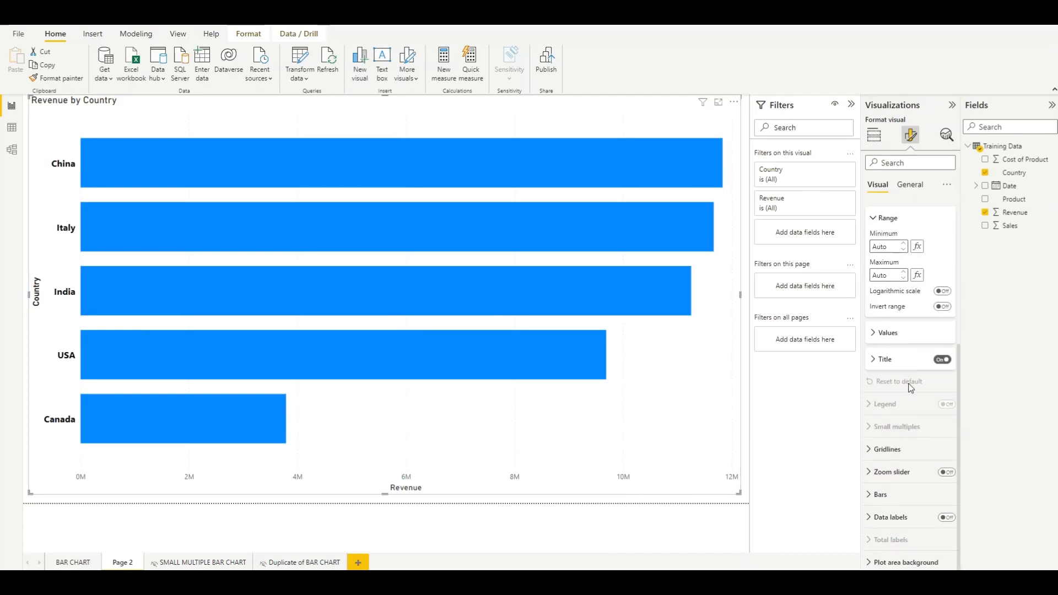
left_click(887, 332)
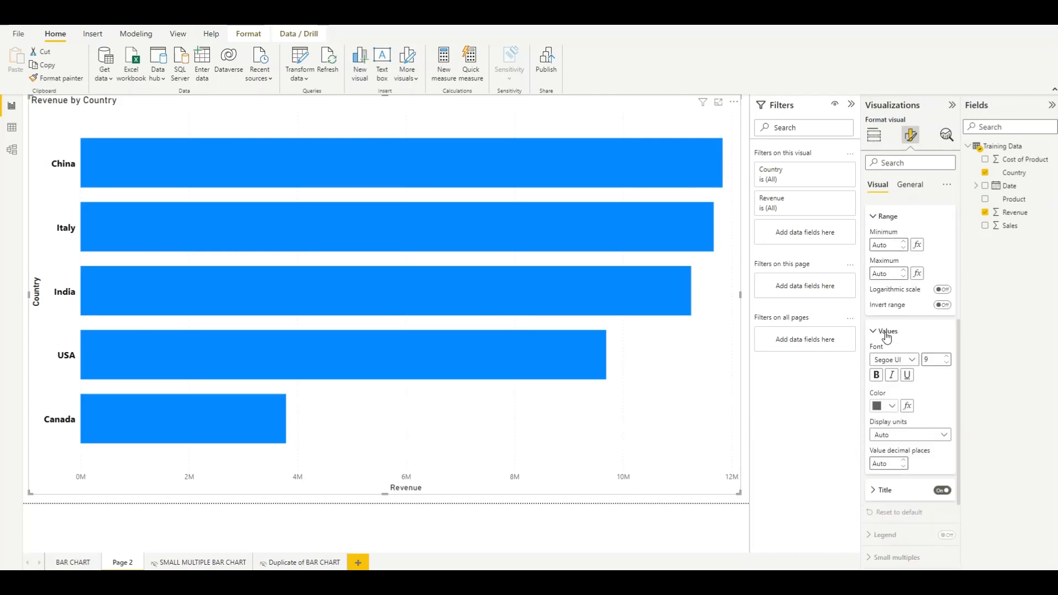
left_click(947, 357)
left_click(947, 357)
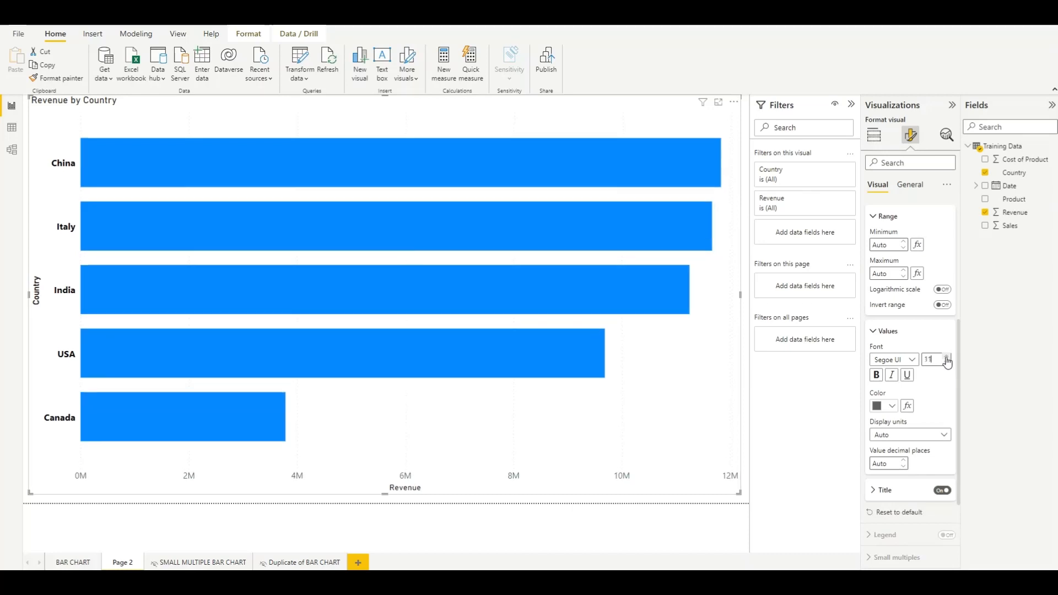
left_click(877, 375)
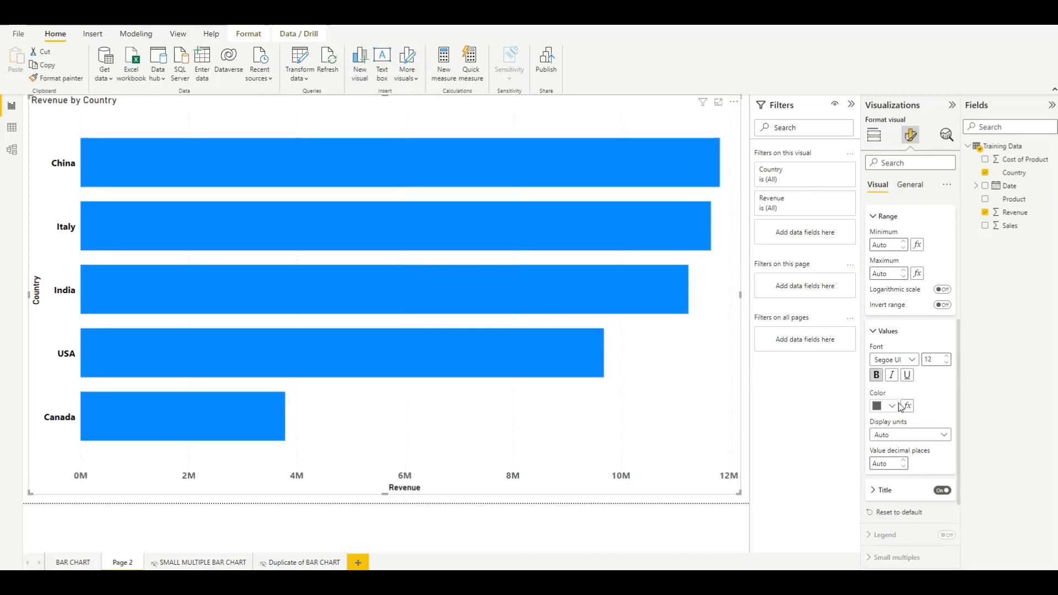
left_click(892, 406)
left_click(885, 361)
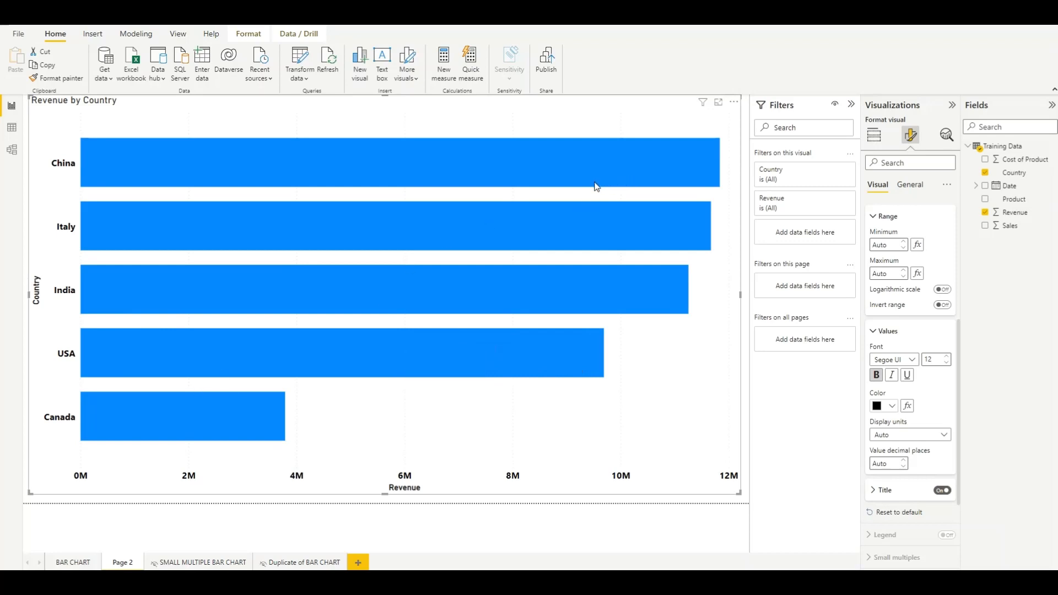
left_click(880, 334)
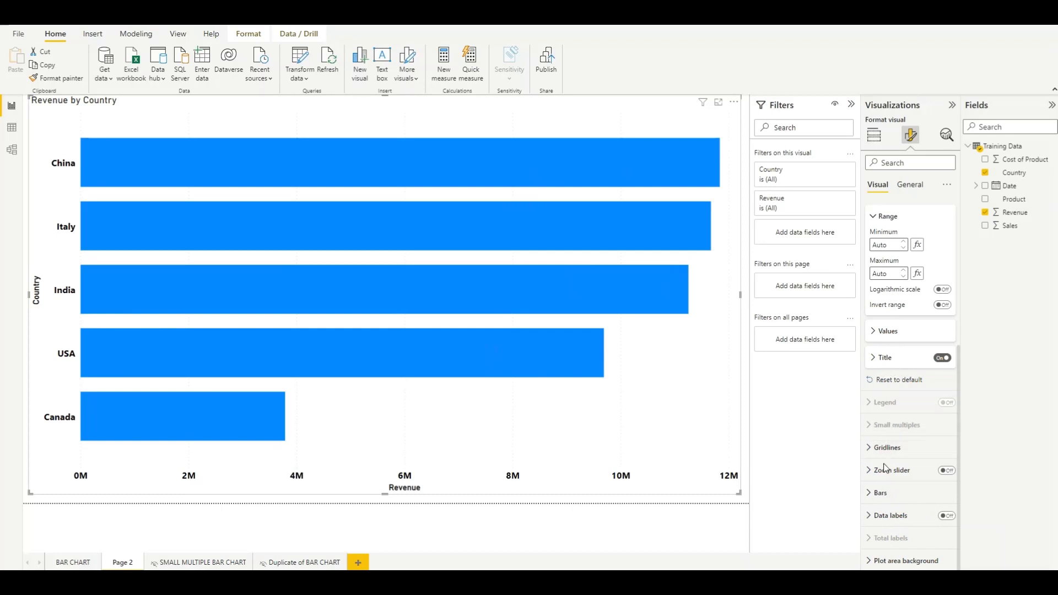
Set up gradient conditional formatting for the bar colors, with red for the lowest value.
left_click(879, 494)
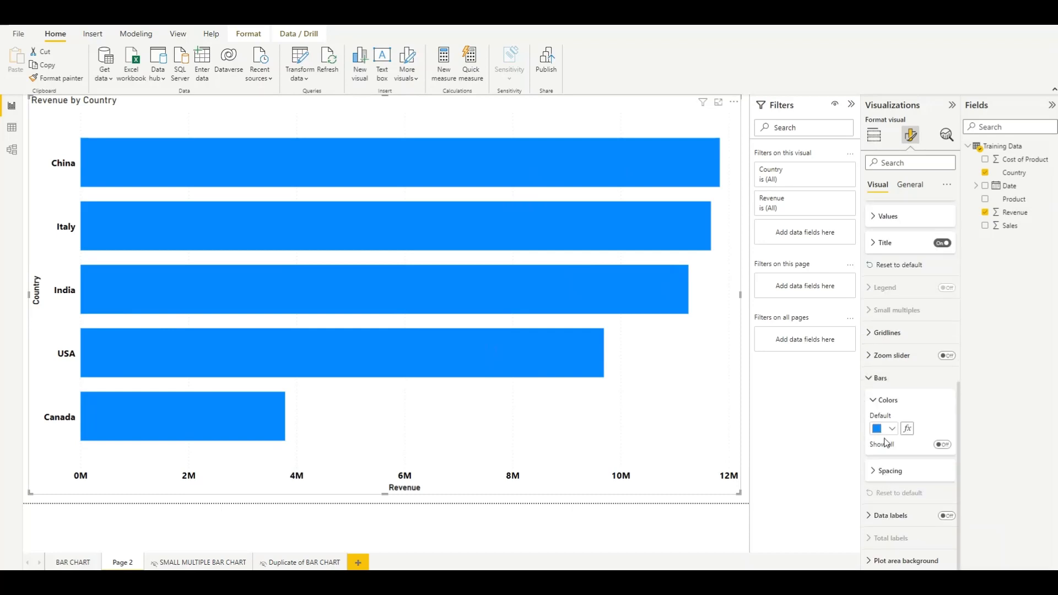
mouse_move(491, 161)
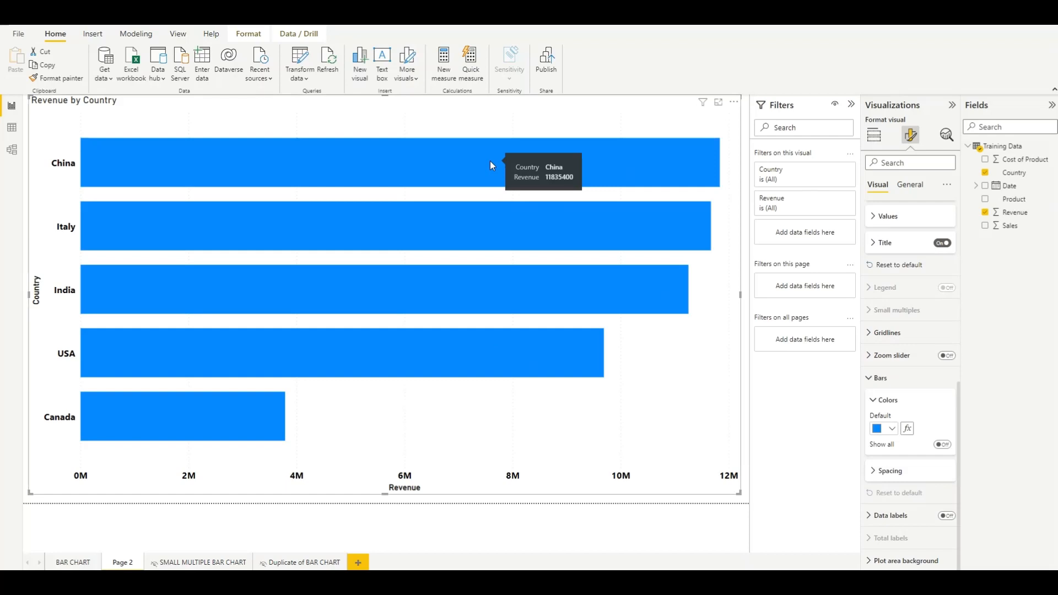
left_click(907, 429)
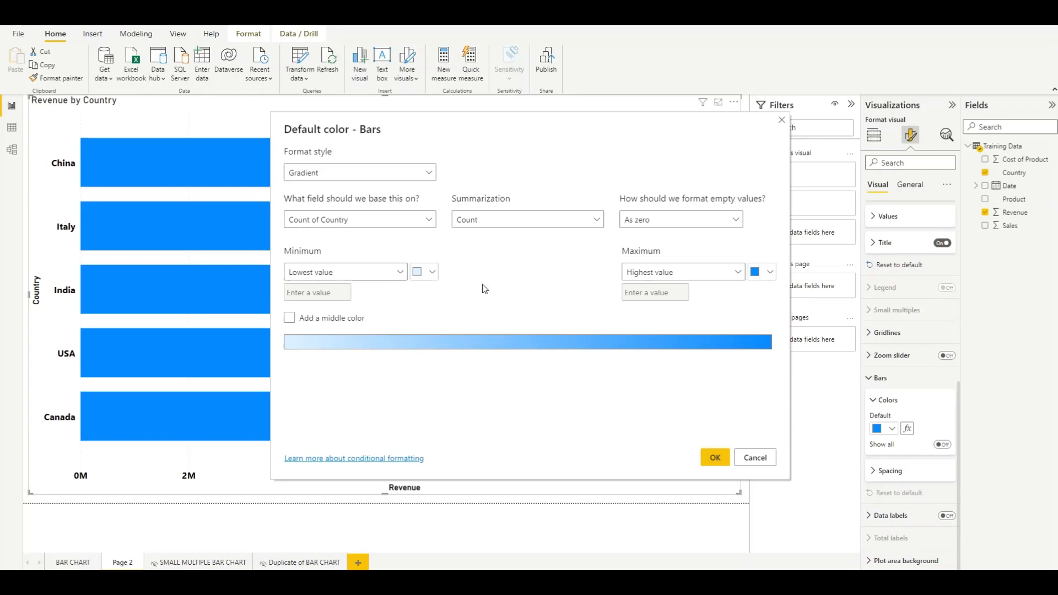
left_click(424, 272)
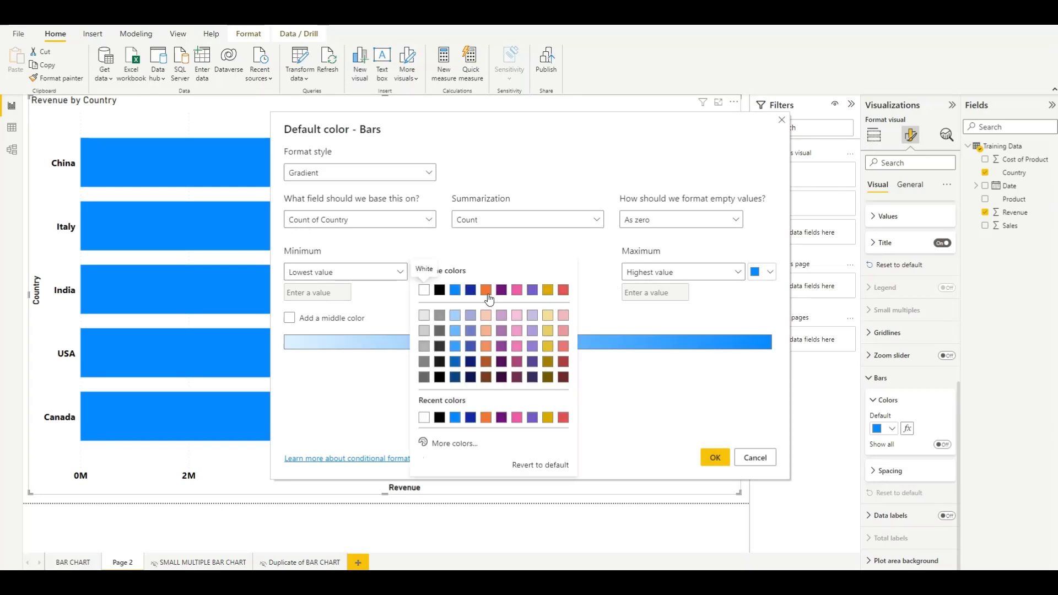
left_click(565, 291)
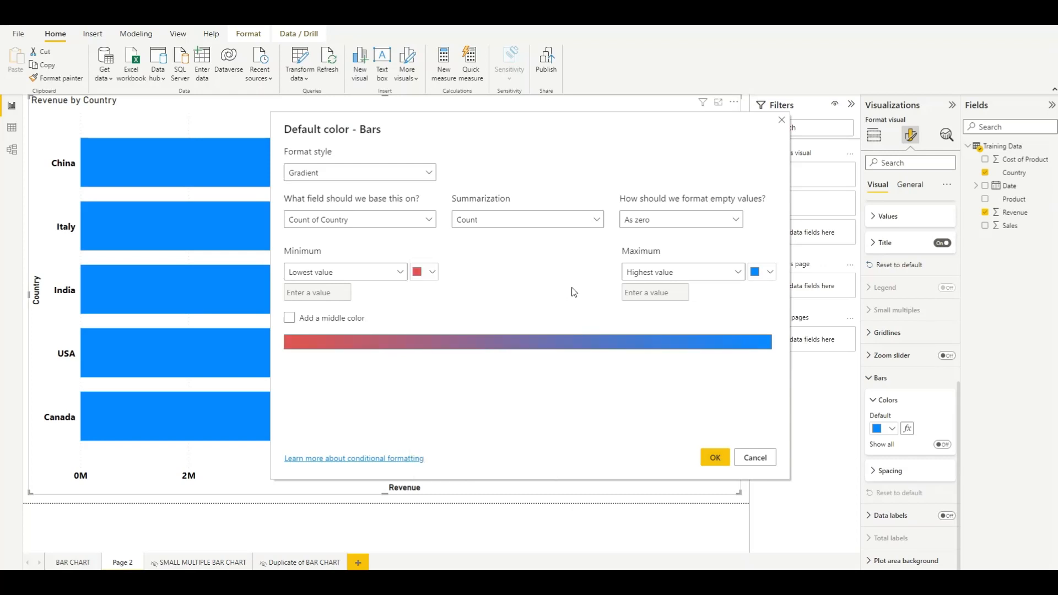
Set the gradient's highest-value color to custom green #31F700 and apply the conditional formatting to the bars.
left_click(766, 273)
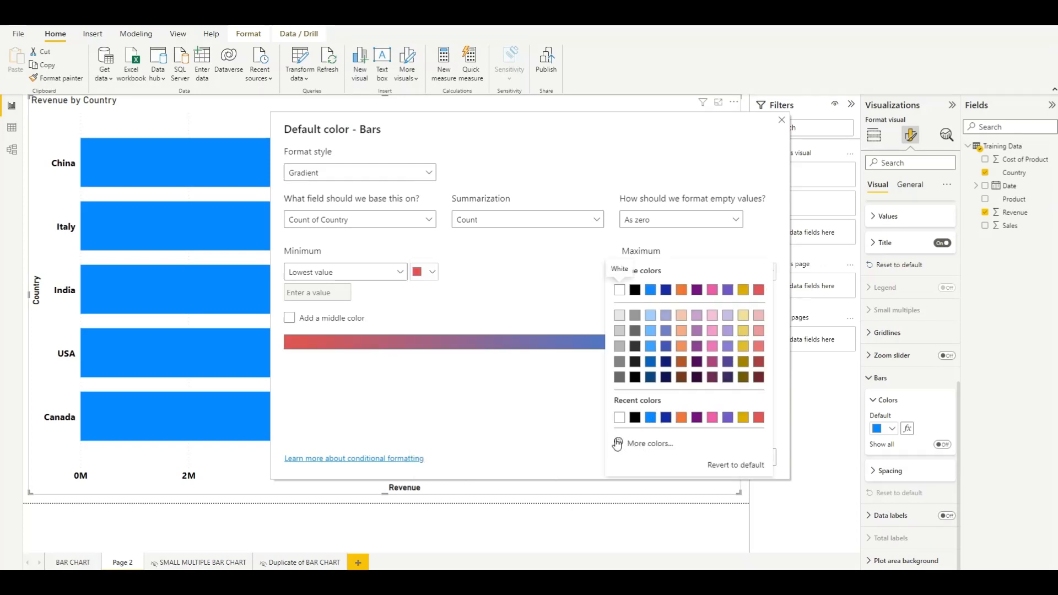
left_click(634, 443)
left_click(660, 401)
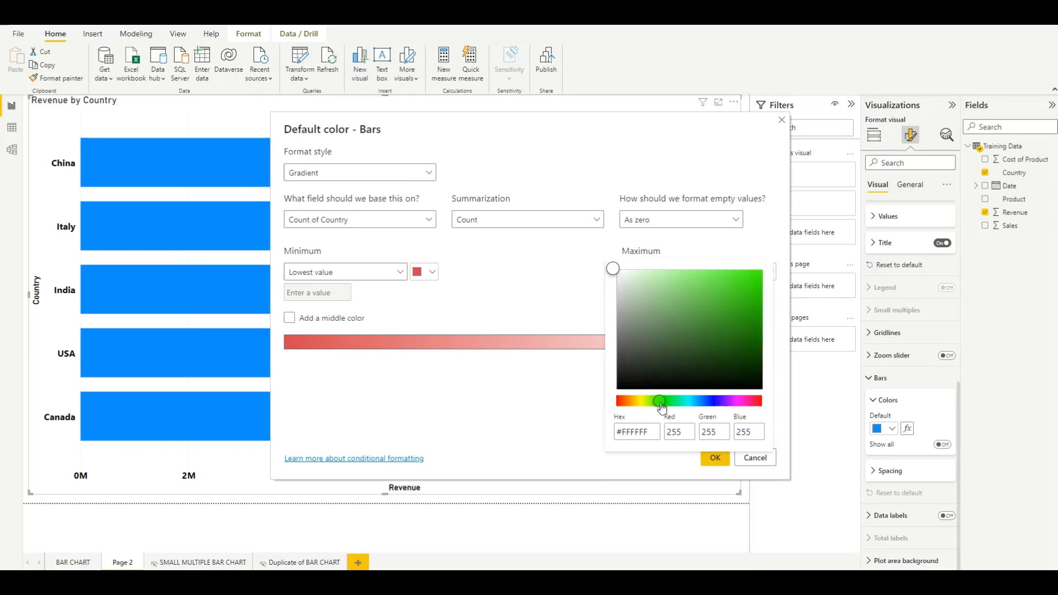
left_click_drag(744, 281, 758, 272)
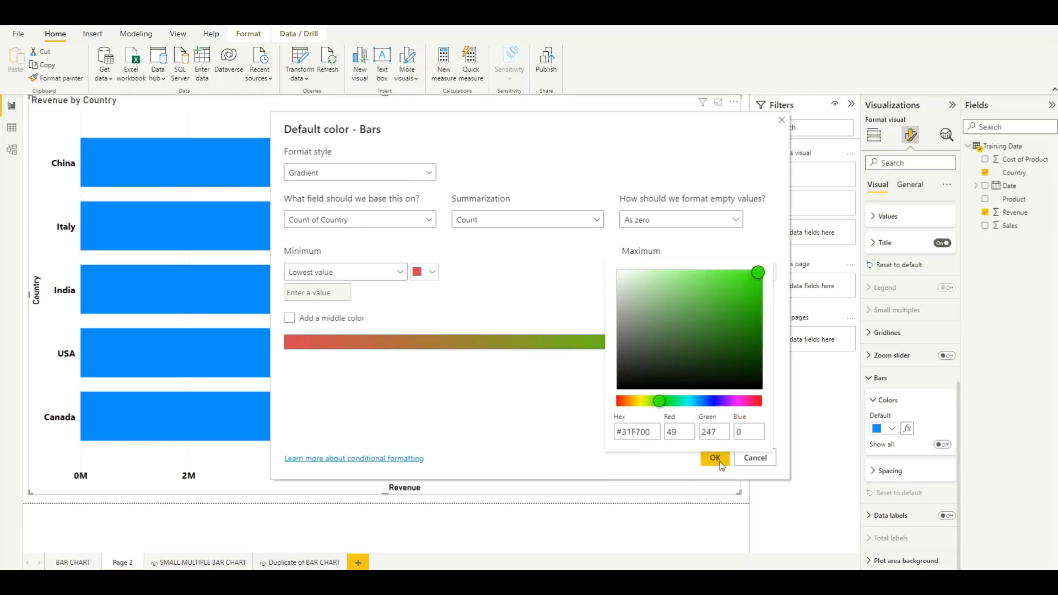
left_click(638, 467)
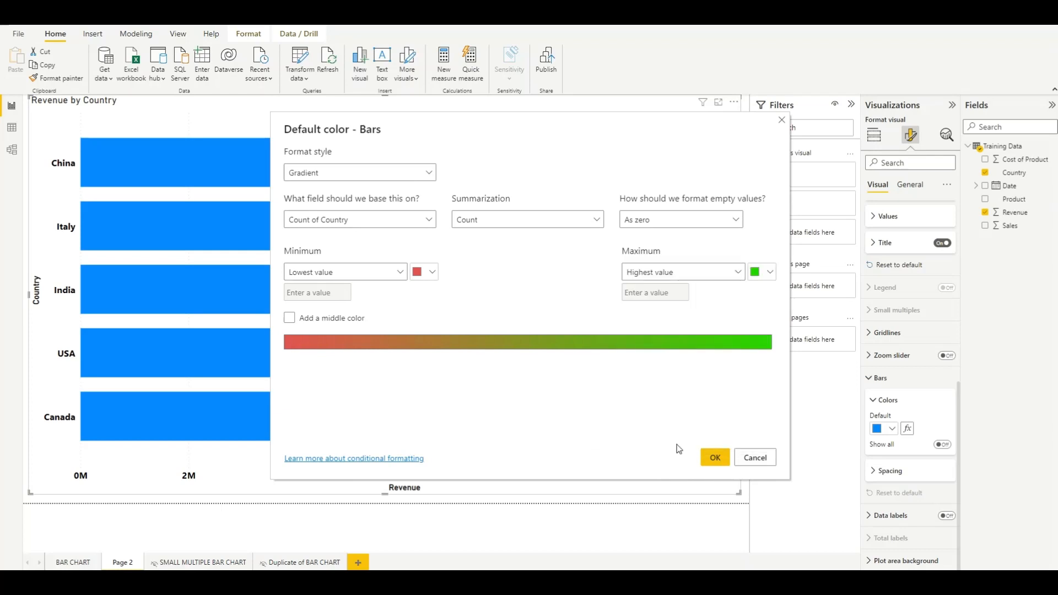
left_click(715, 457)
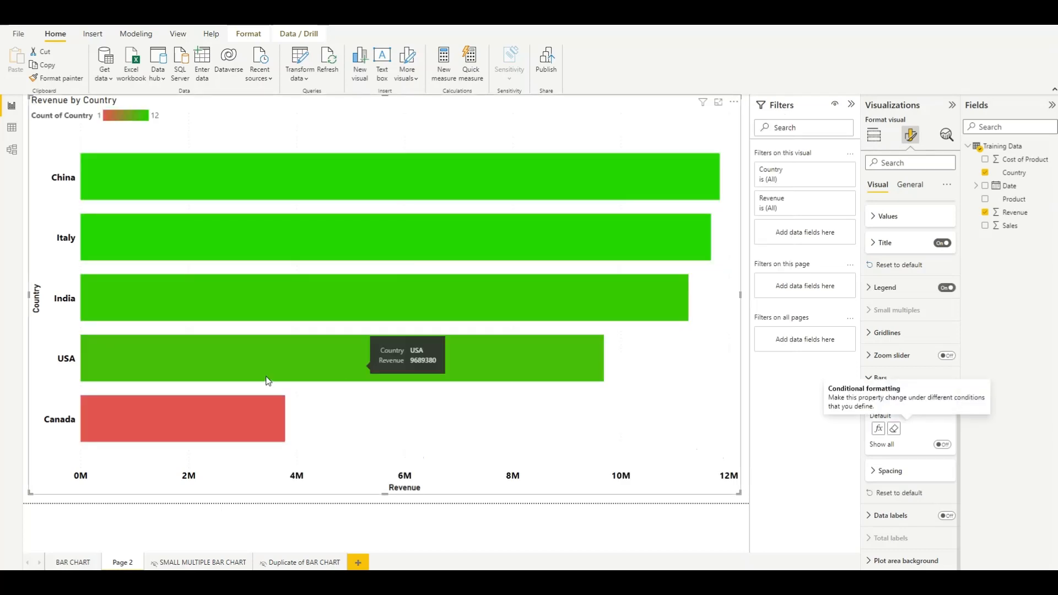
mouse_move(354, 359)
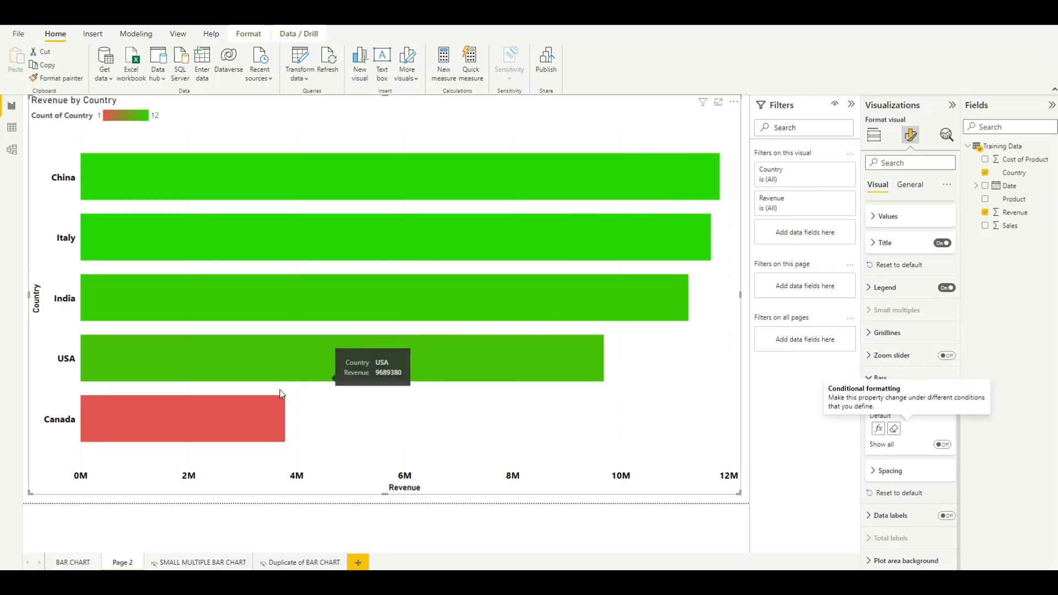
mouse_move(600, 218)
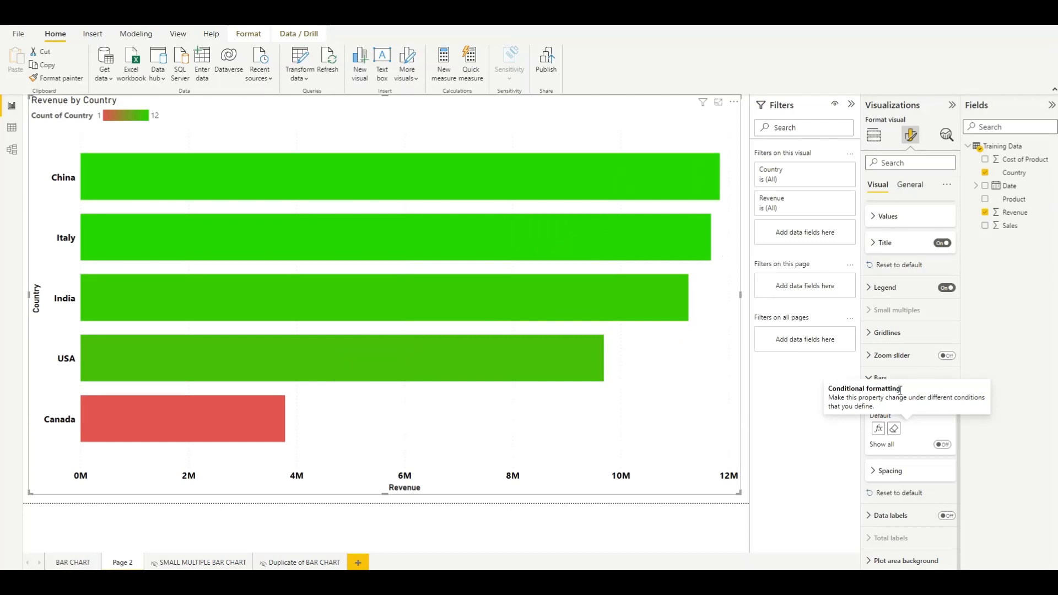
left_click(882, 378)
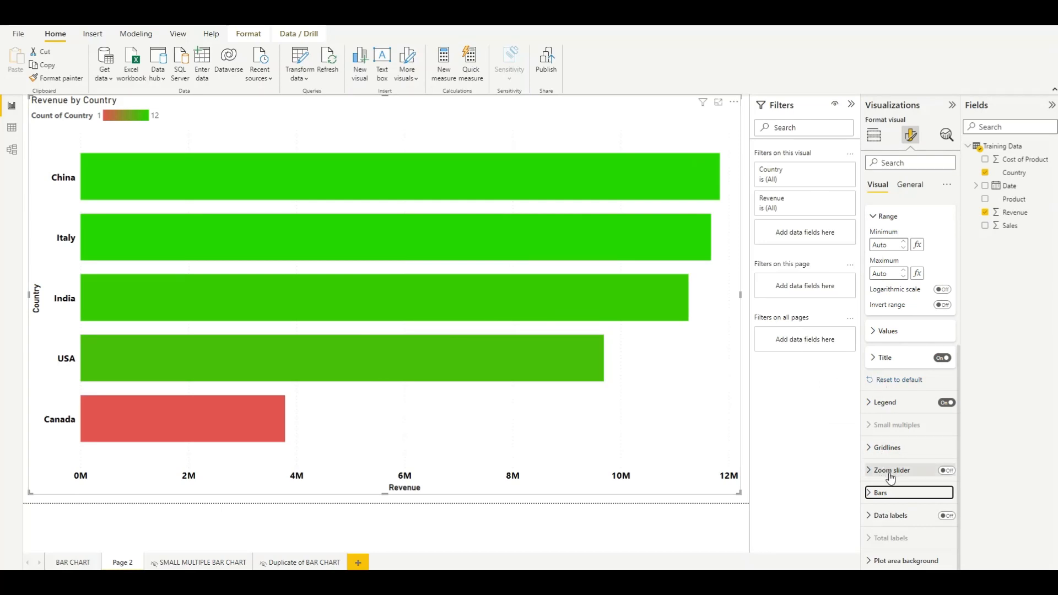
Turn on the chart's data labels and set their position to Outside end.
left_click(911, 135)
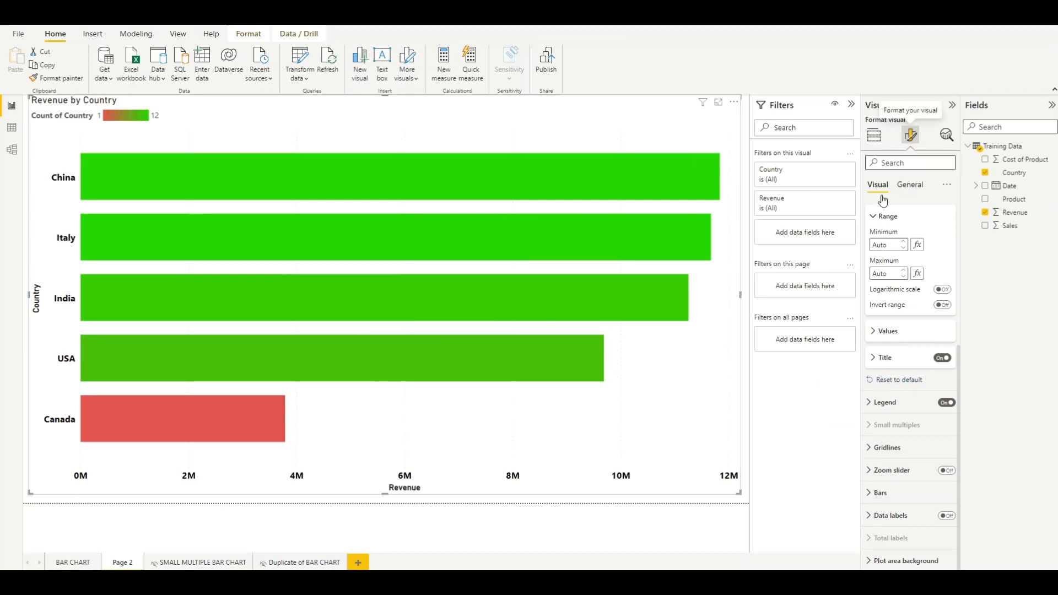
left_click(888, 517)
scroll(914, 430, "down", 3)
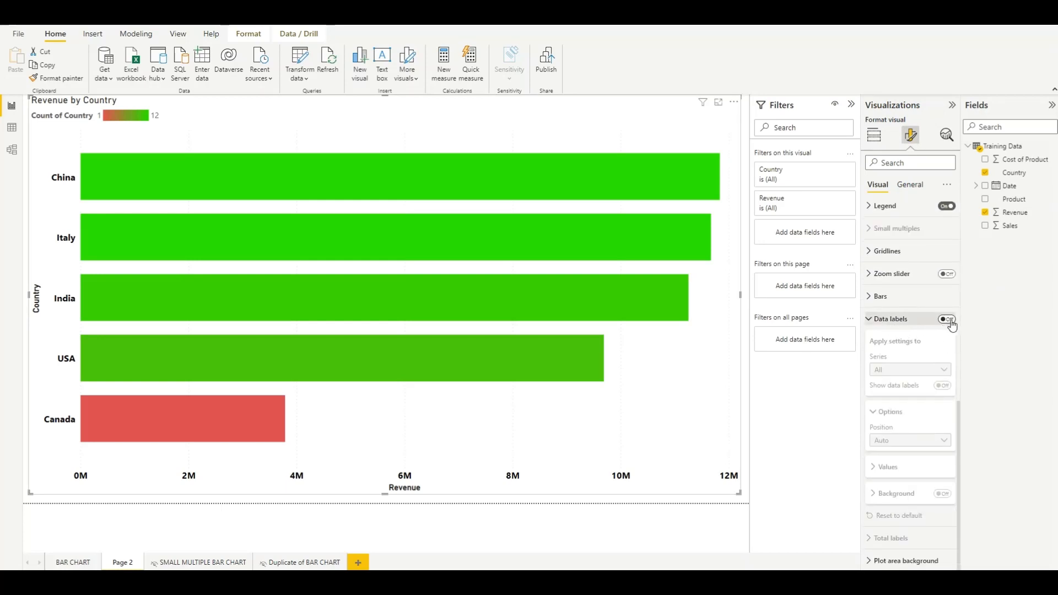
left_click(948, 320)
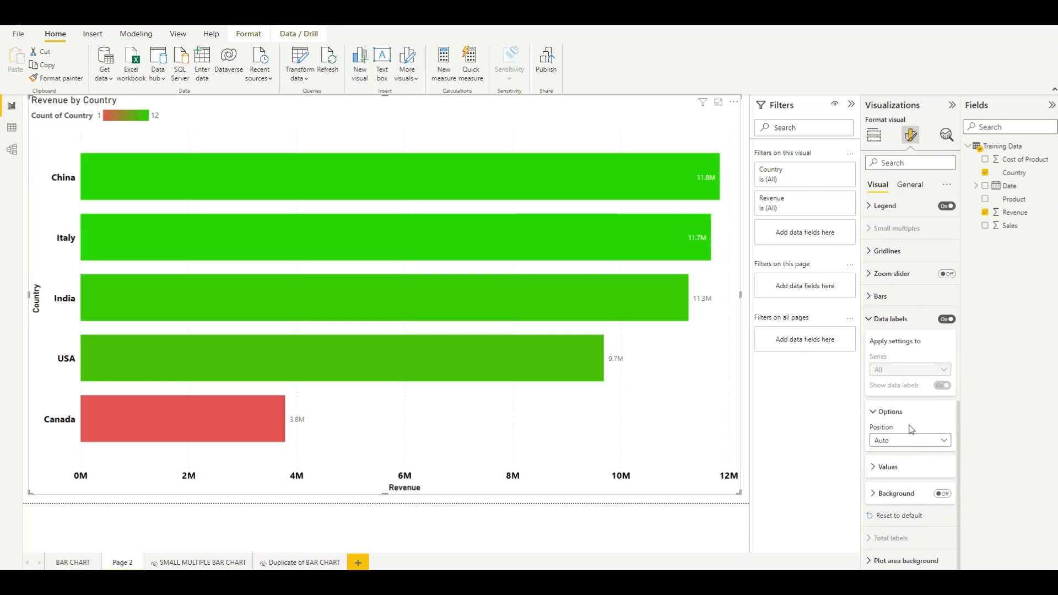
left_click(922, 444)
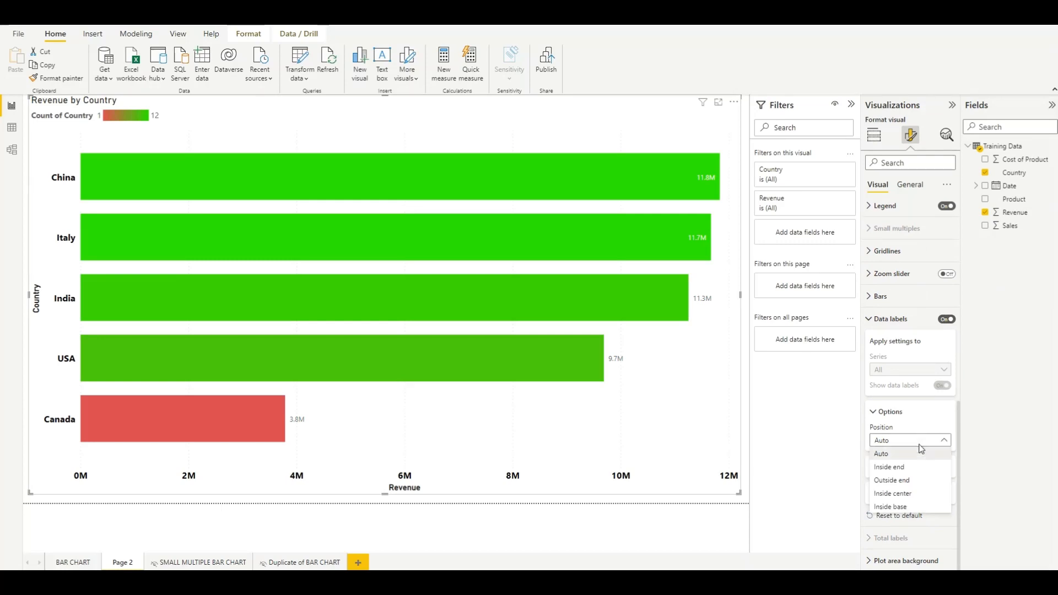
left_click(910, 479)
Format the data label values as 14-point bold black text.
left_click(901, 470)
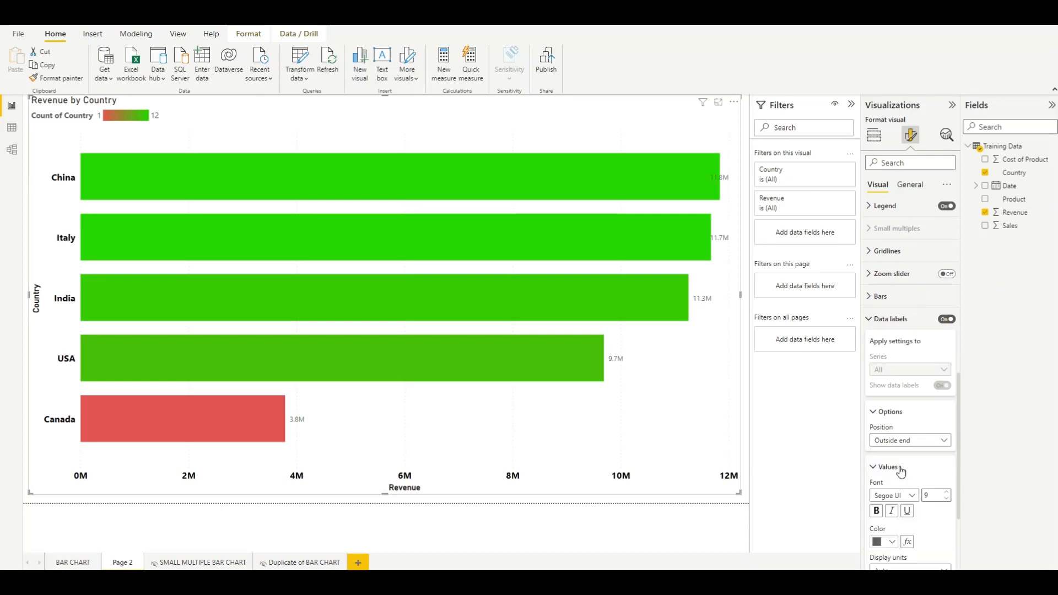
scroll(903, 469, "down", 3)
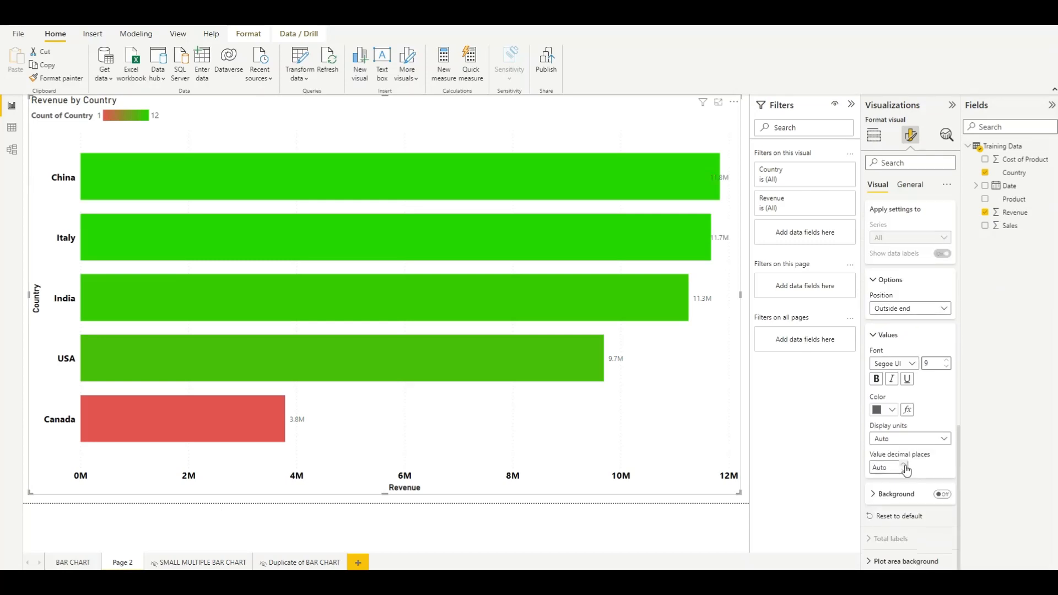
left_click(948, 359)
left_click(949, 360)
left_click(949, 360)
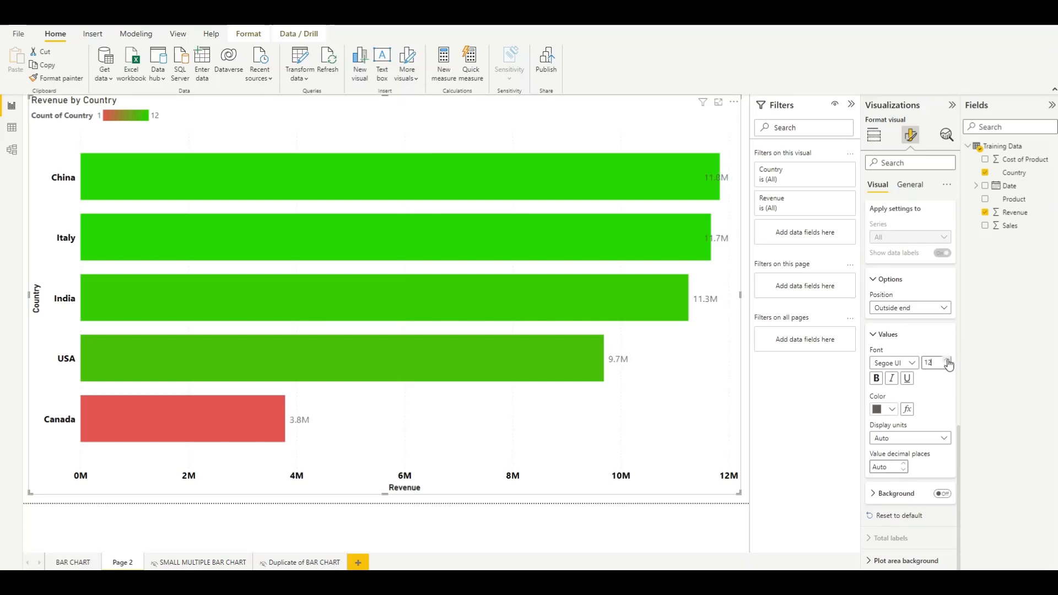
left_click(876, 378)
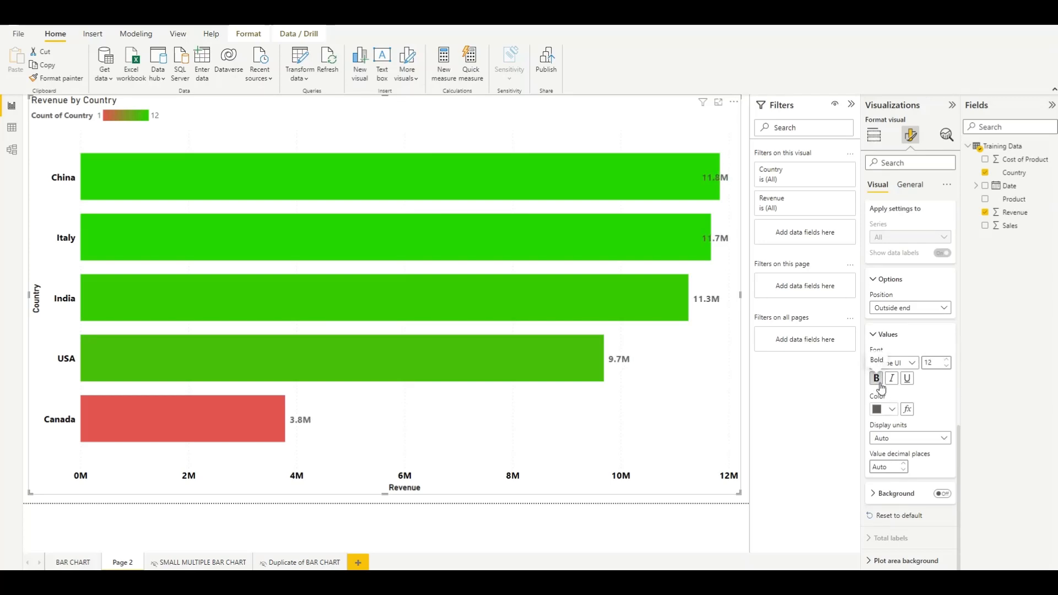
left_click(893, 411)
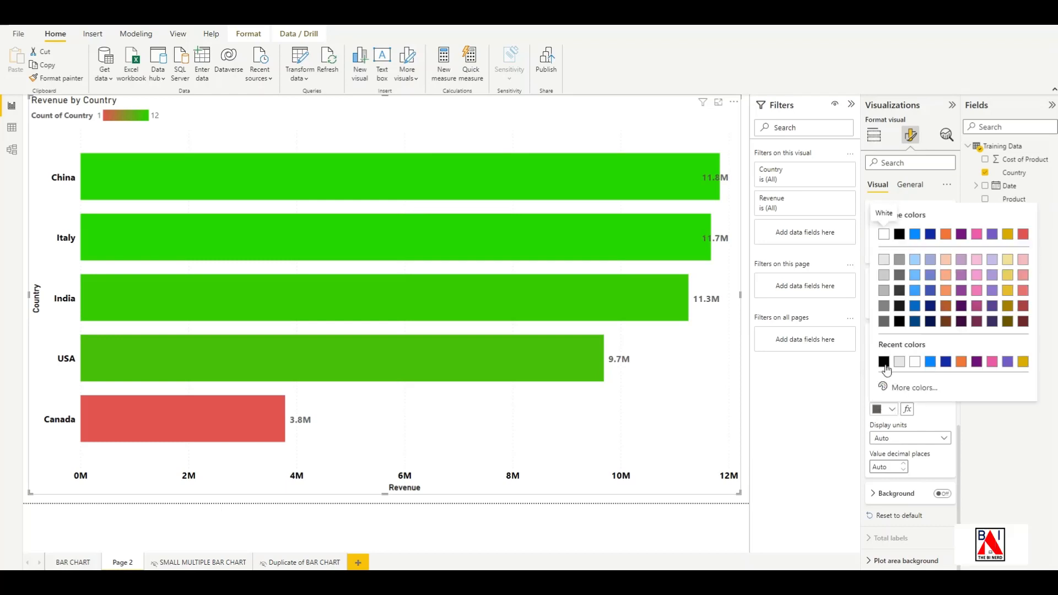
left_click(886, 365)
left_click(946, 359)
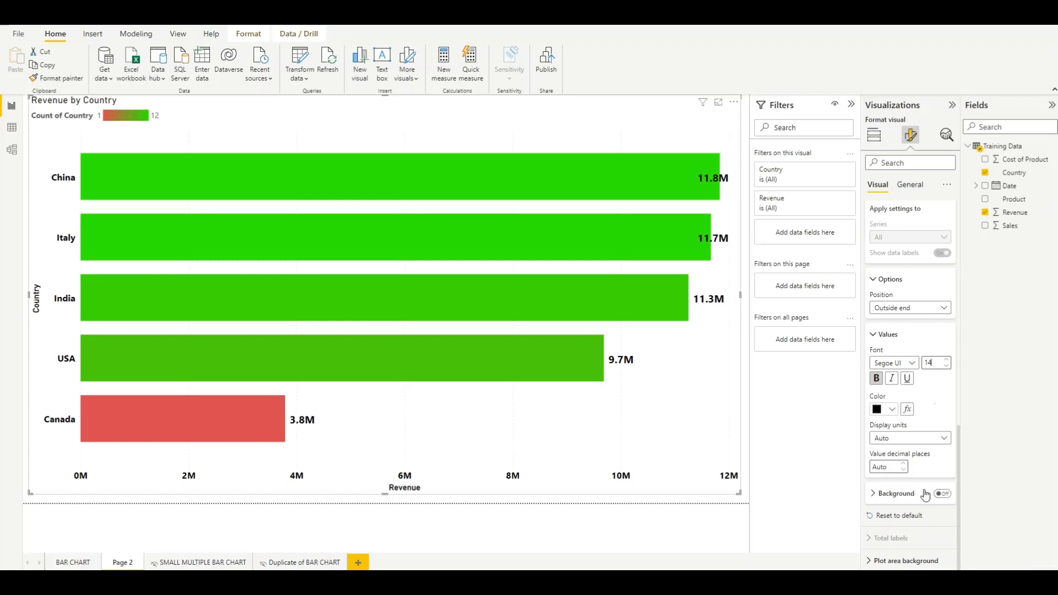
Add a light gray background with 50% transparency to the data labels.
left_click(895, 495)
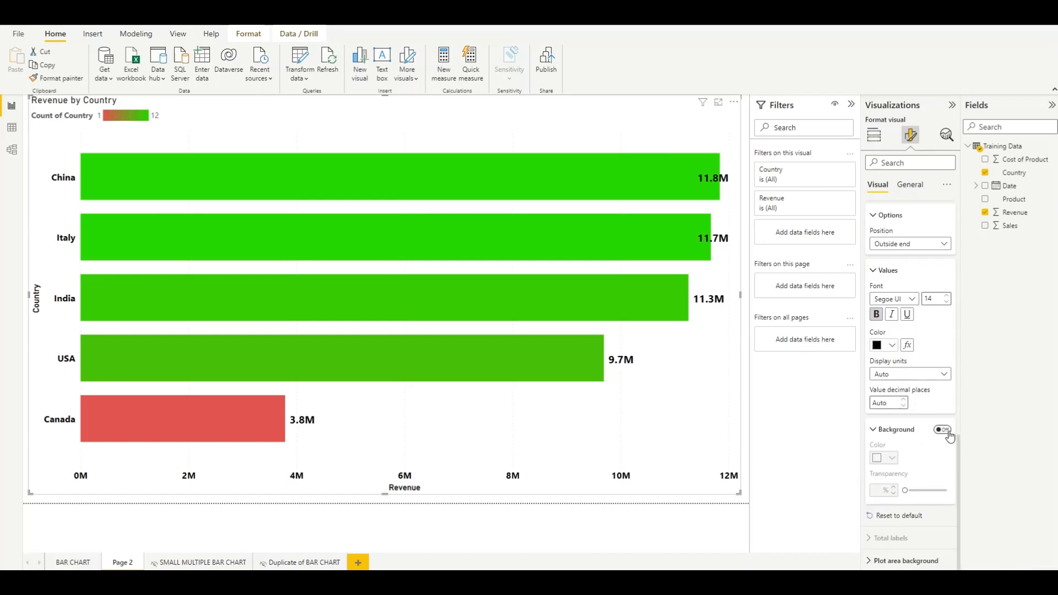
left_click(944, 430)
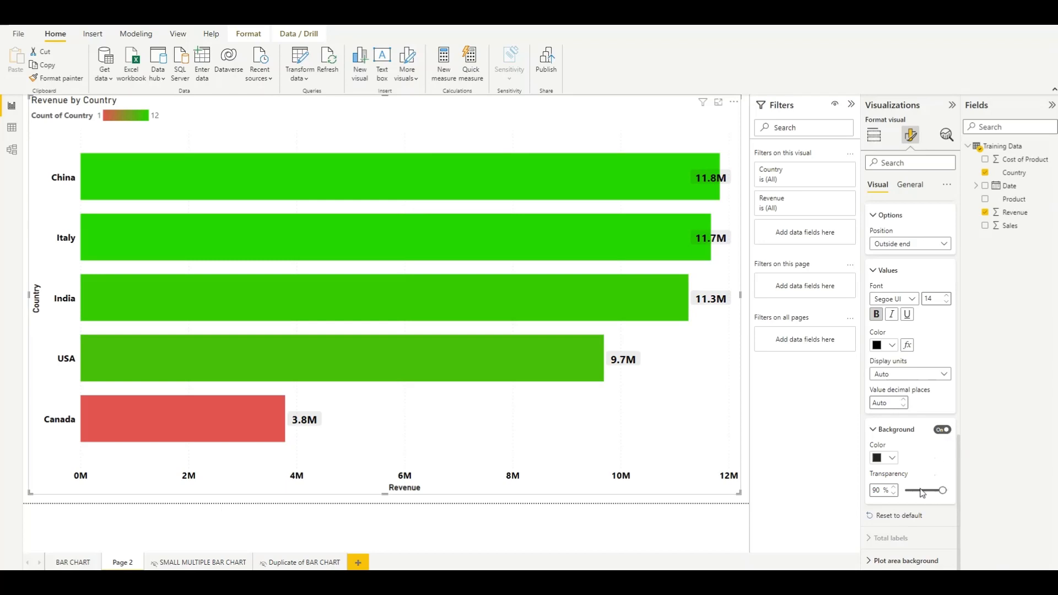
left_click(893, 458)
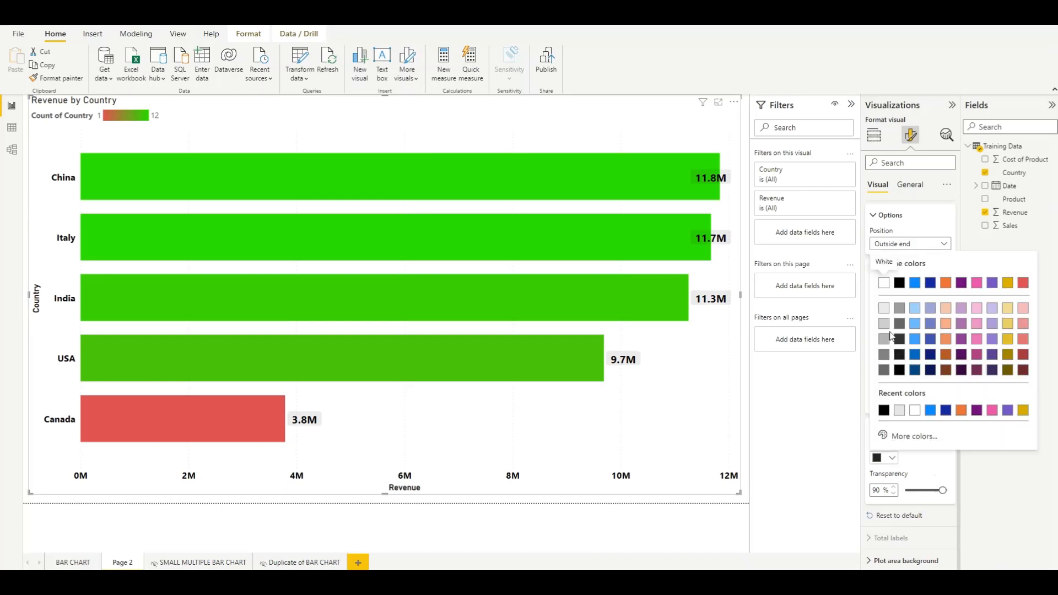
left_click(883, 306)
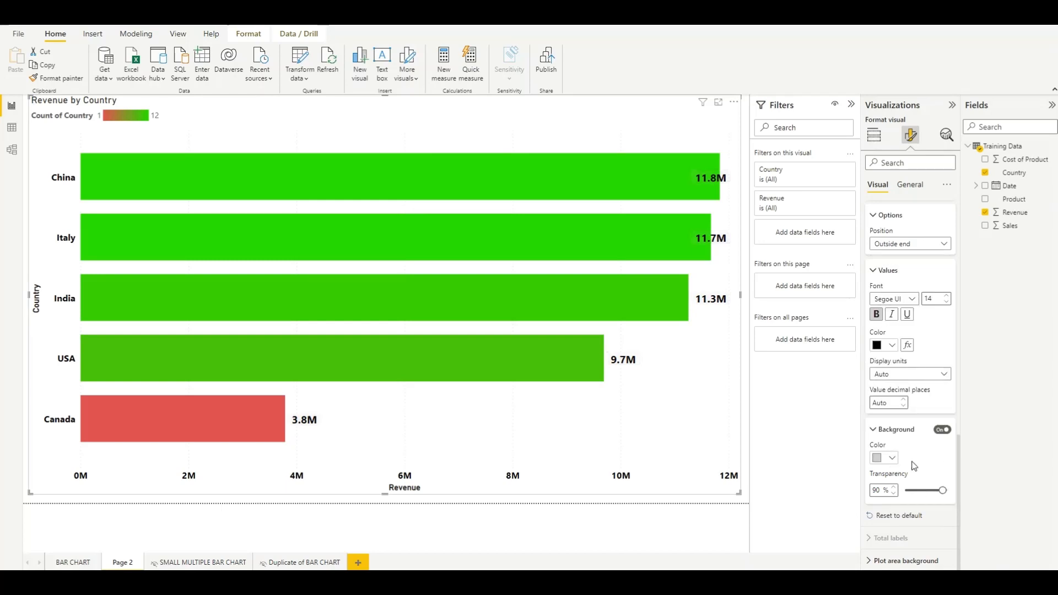
left_click_drag(927, 496, 923, 490)
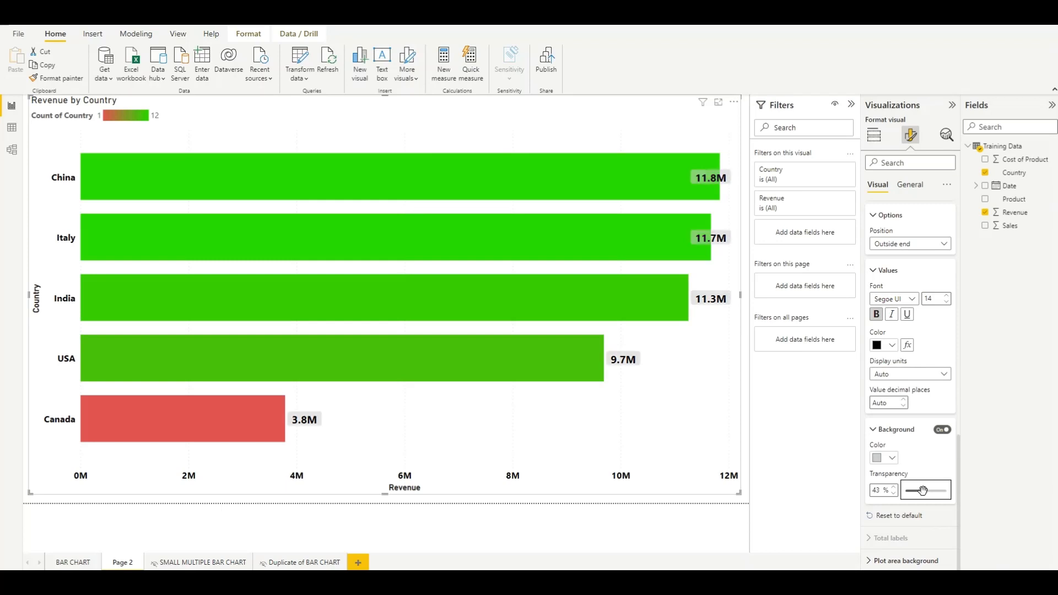
left_click(882, 494)
type("50")
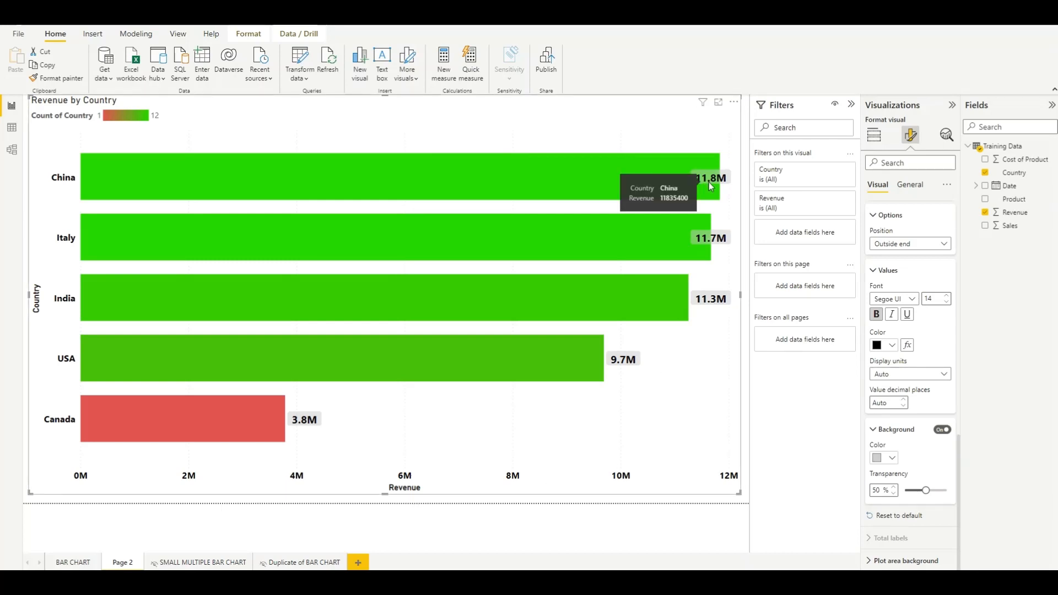
Set the X-axis range maximum to 15000000.
scroll(914, 378, "up", 10)
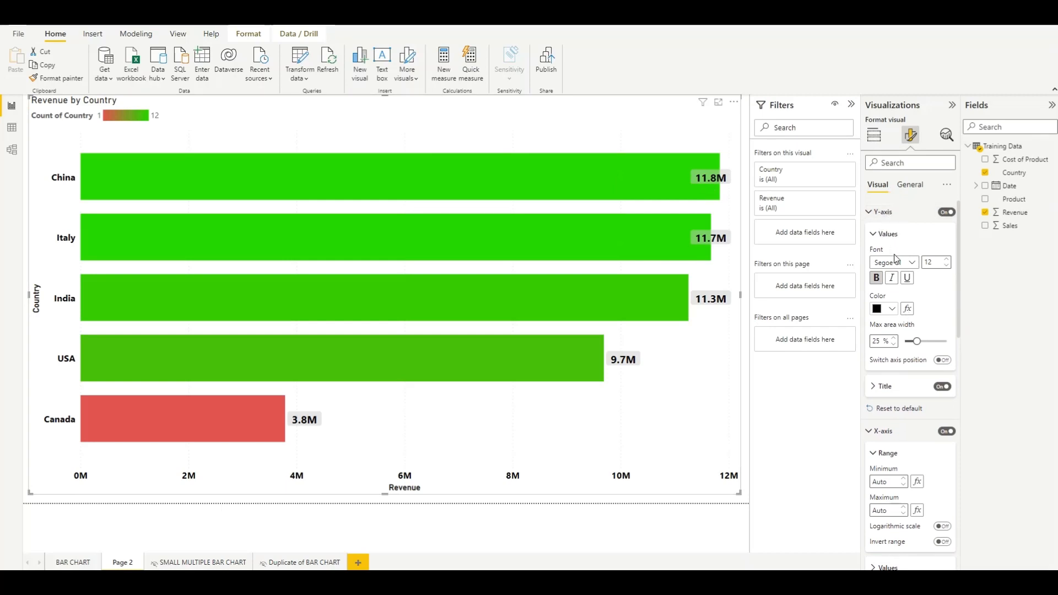
scroll(894, 316, "down", 2)
scroll(891, 358, "down", 3)
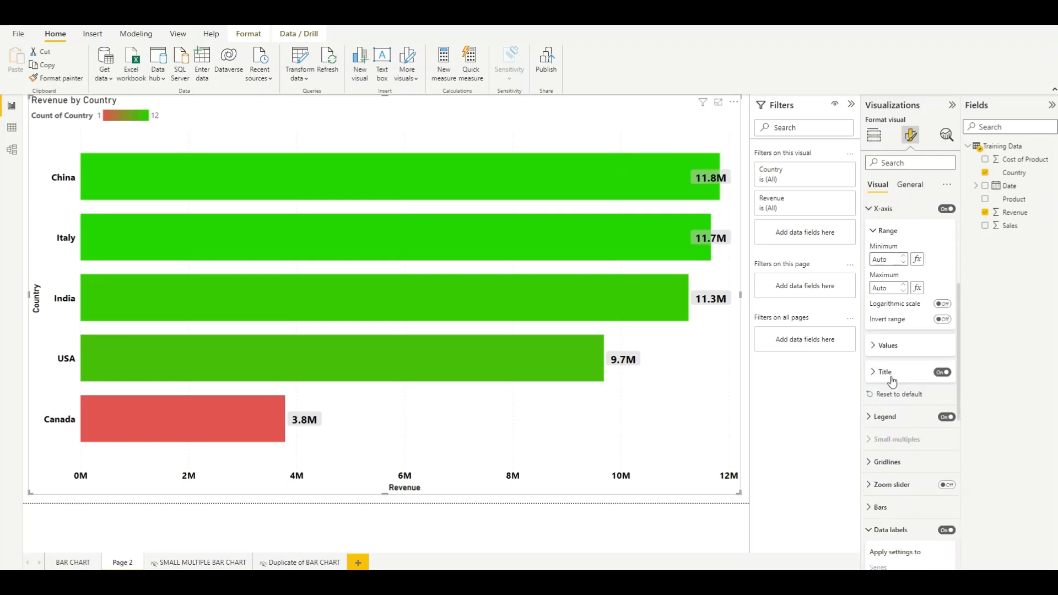
left_click(893, 288)
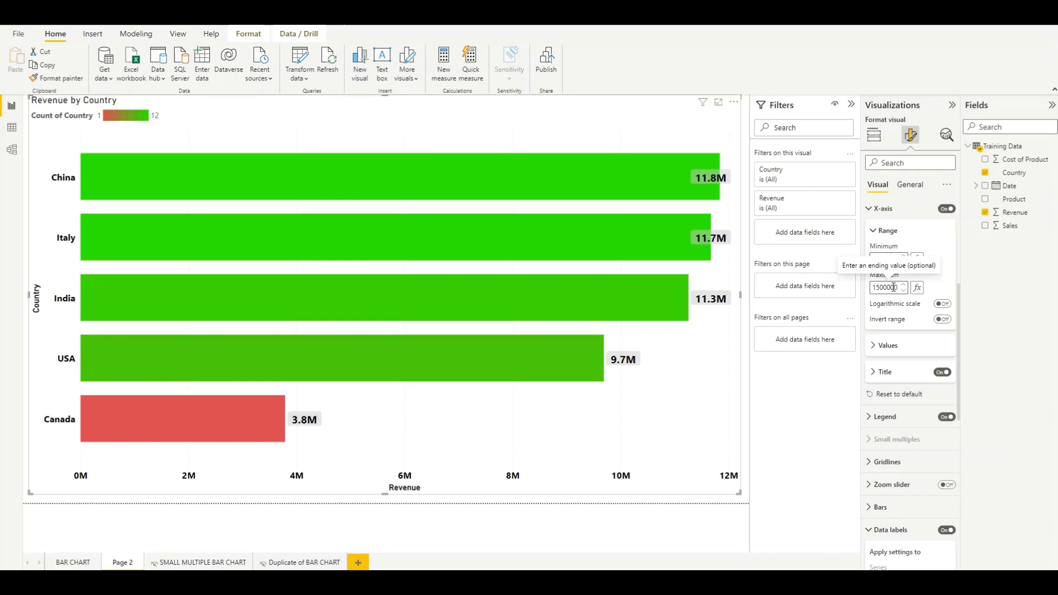
left_click(894, 286)
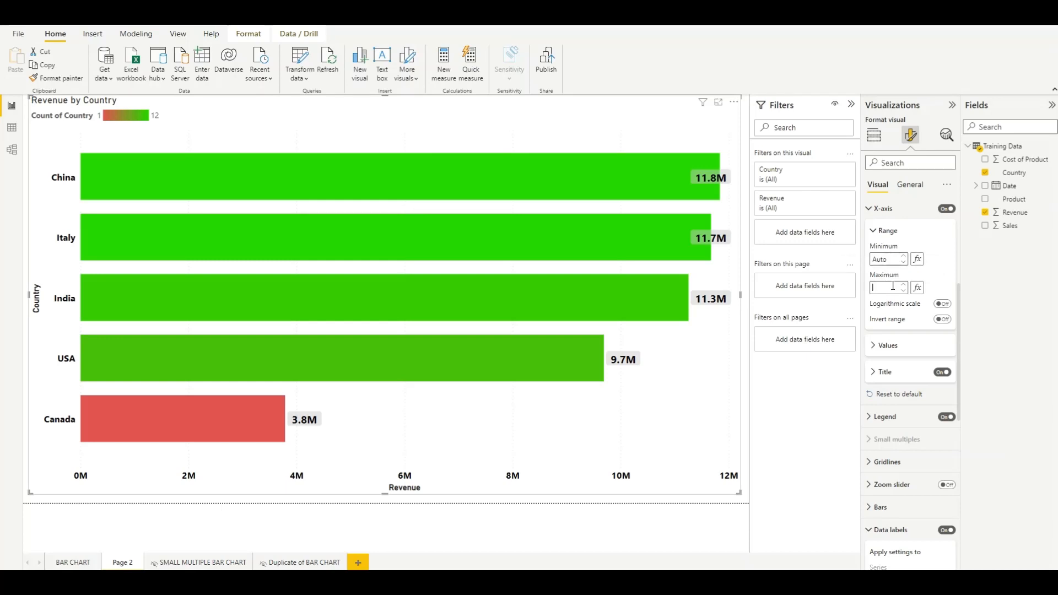
type("1")
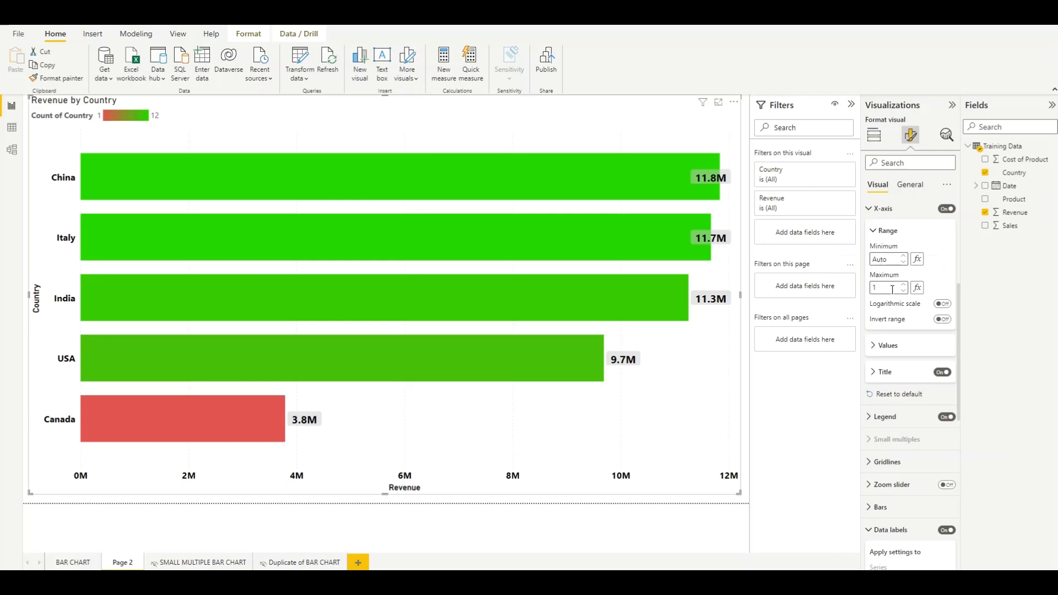
type("5000000")
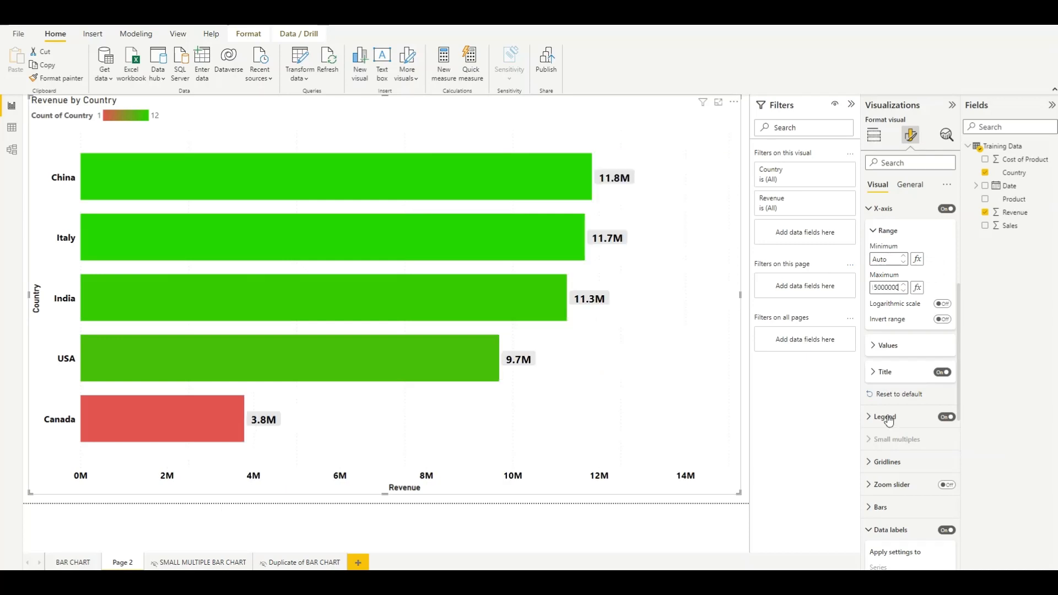
left_click(280, 443)
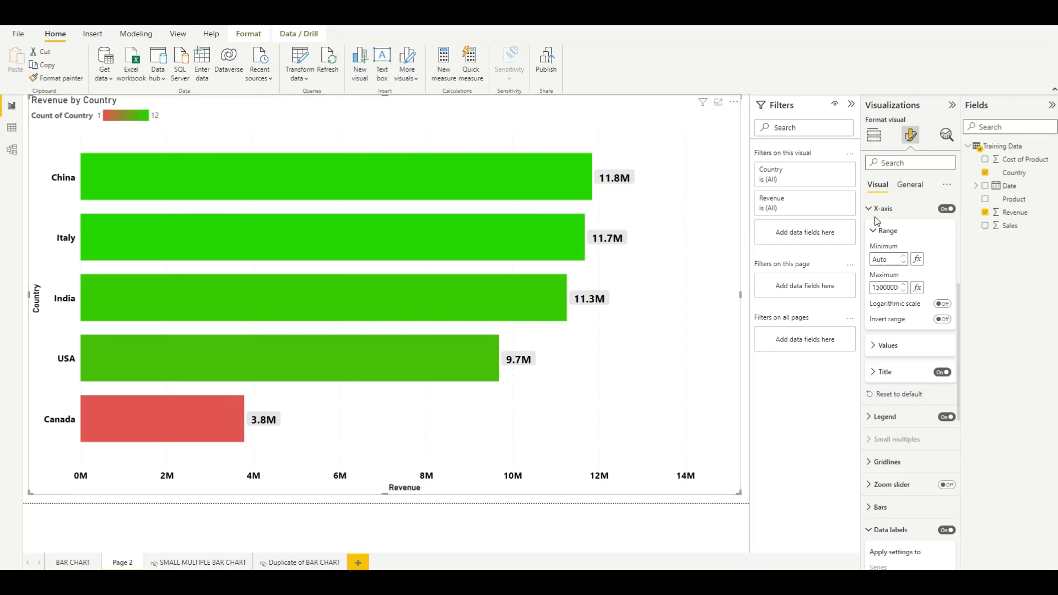
Change the chart's title text to BAR GRAPH.
left_click(875, 135)
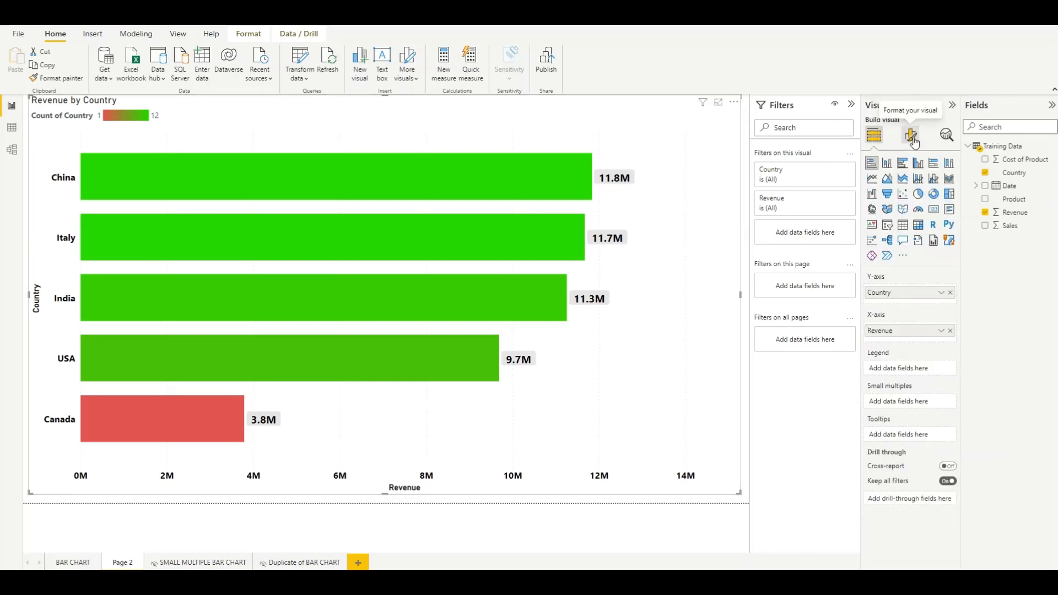
left_click(912, 138)
left_click(917, 188)
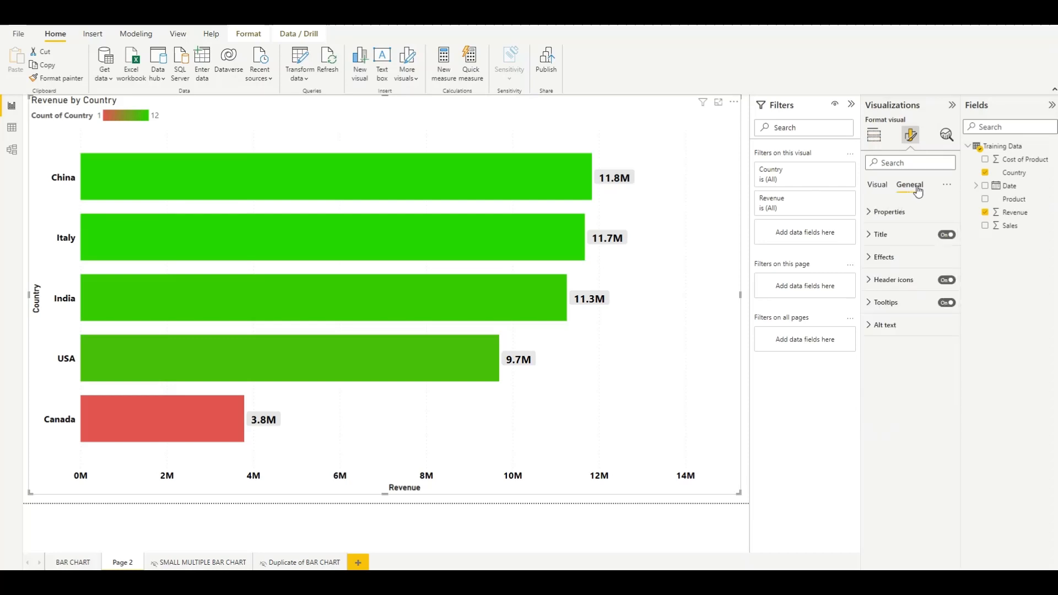
left_click(871, 236)
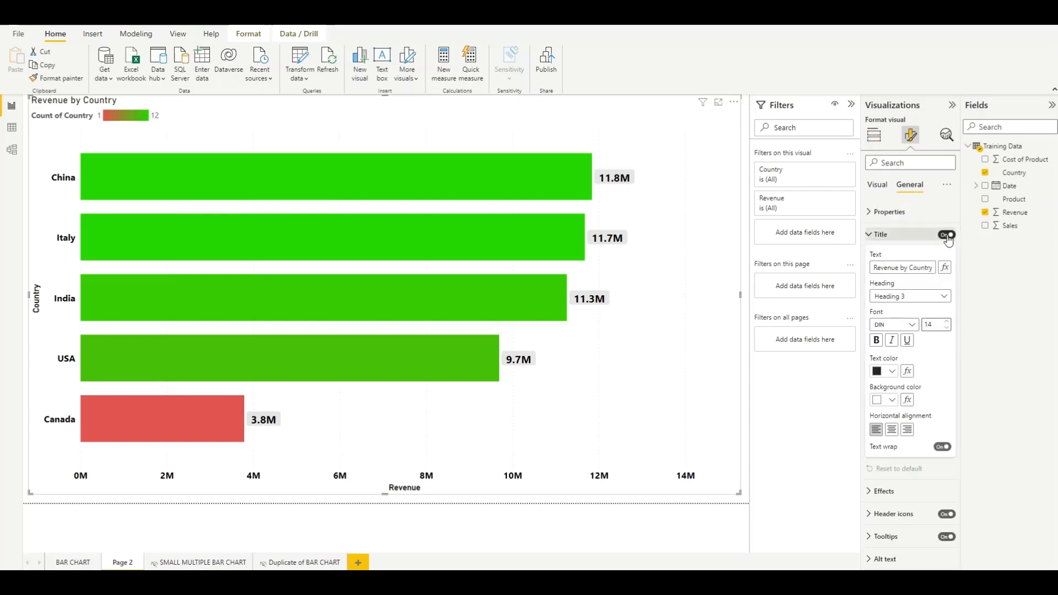
left_click(933, 266)
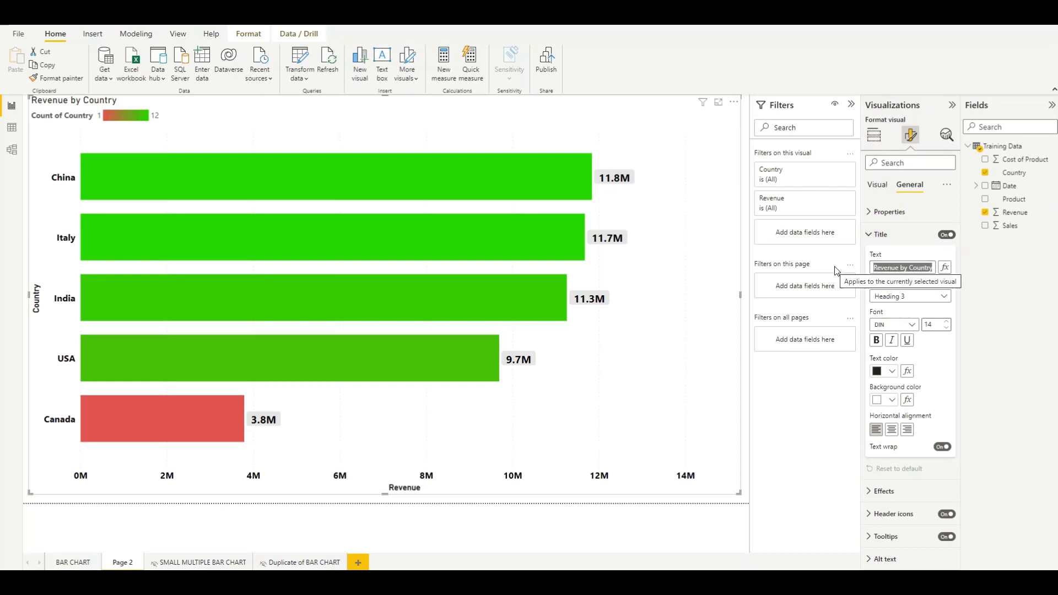
type("BAR GRA")
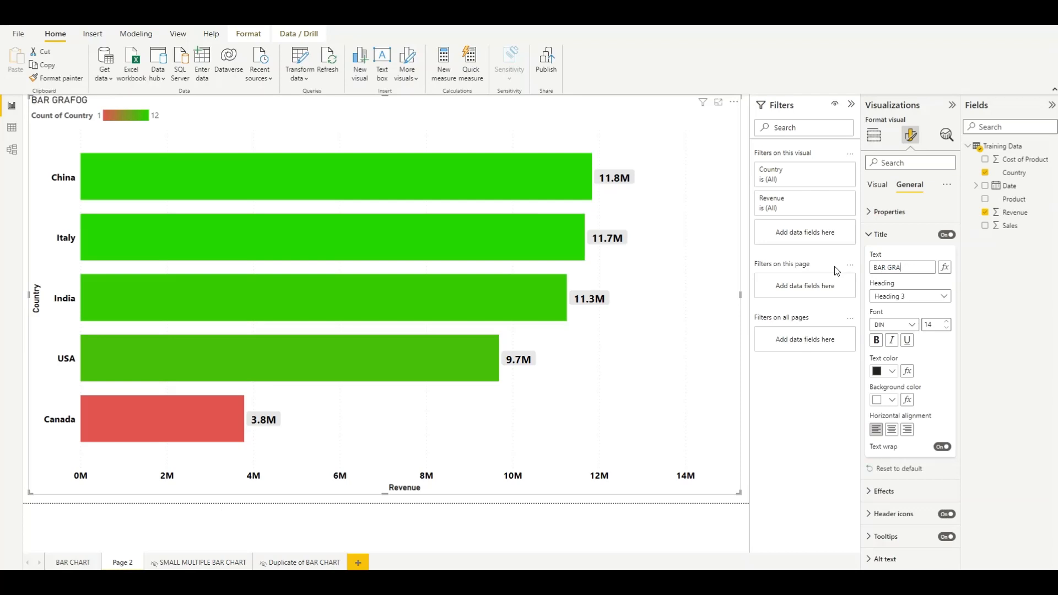
type("PH")
Center the chart title and format it as 18-point bold text.
left_click(892, 429)
double_click(948, 322)
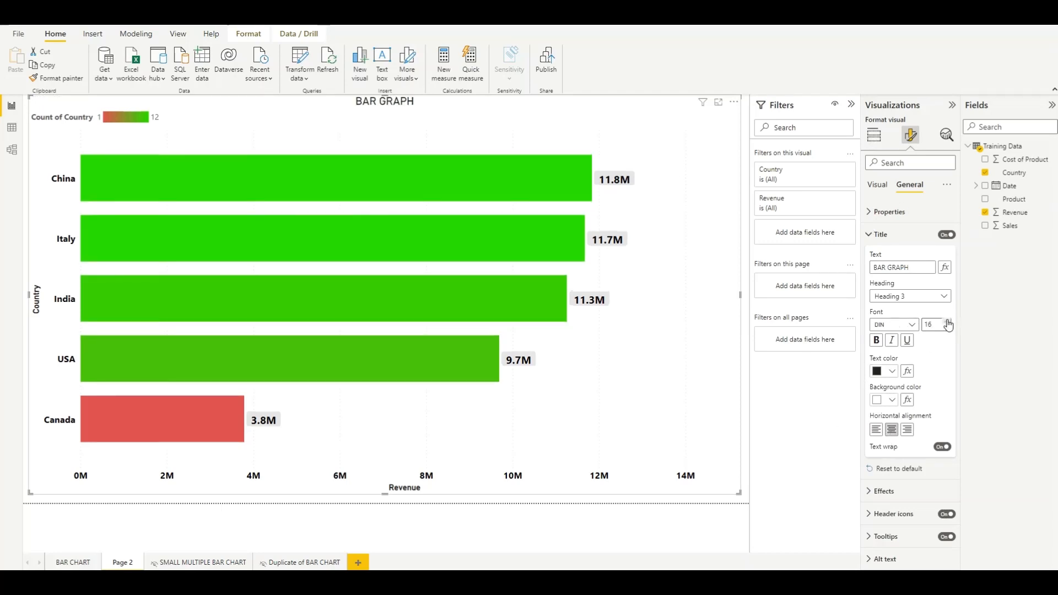
left_click(948, 323)
left_click(948, 323)
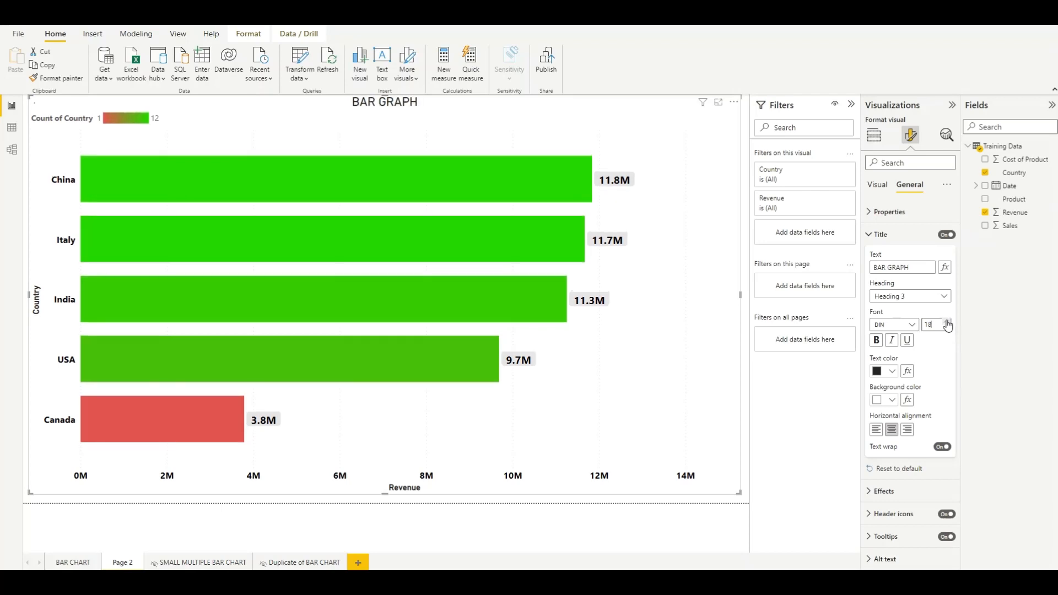
left_click(877, 340)
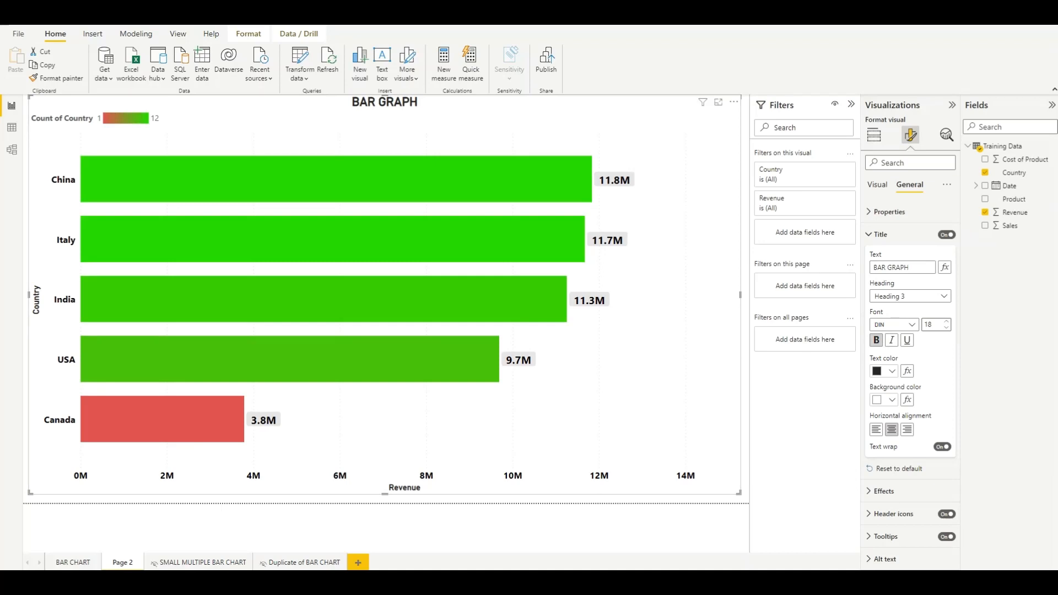
key("Escape")
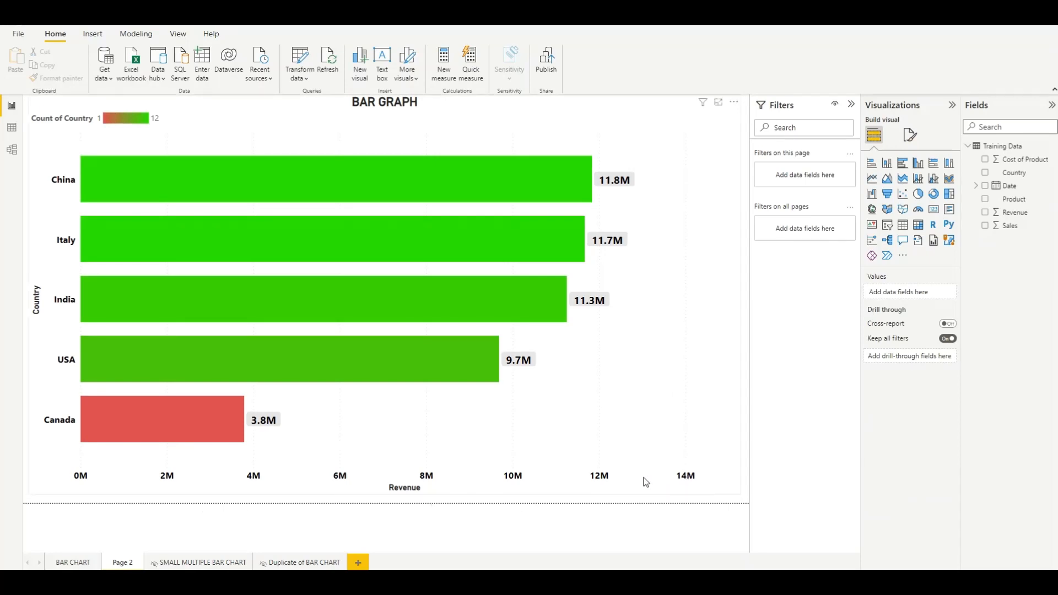
Select the bar chart again and turn on its zoom slider.
left_click(642, 459)
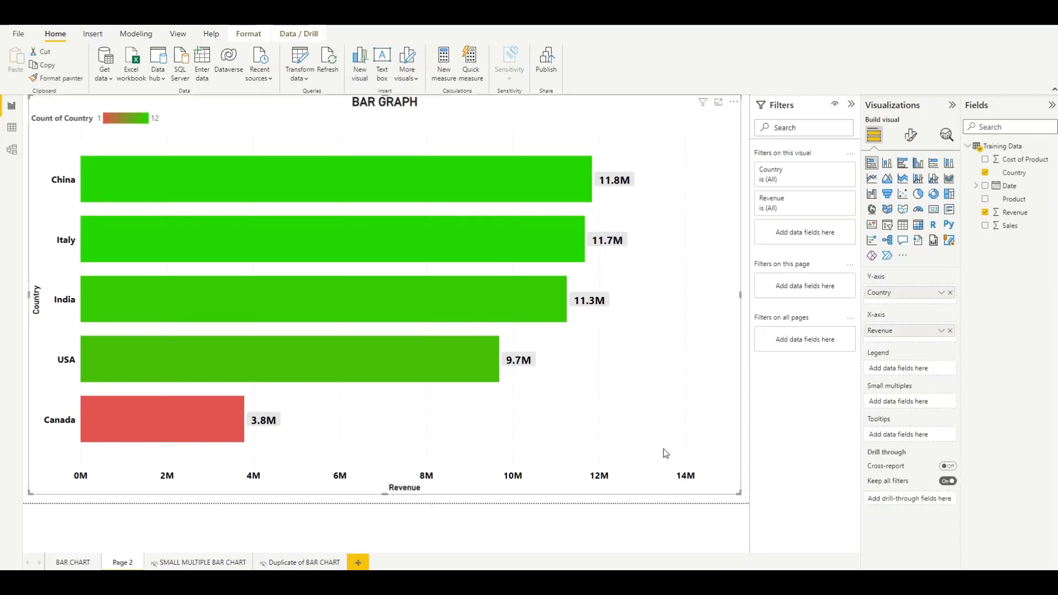
left_click(913, 136)
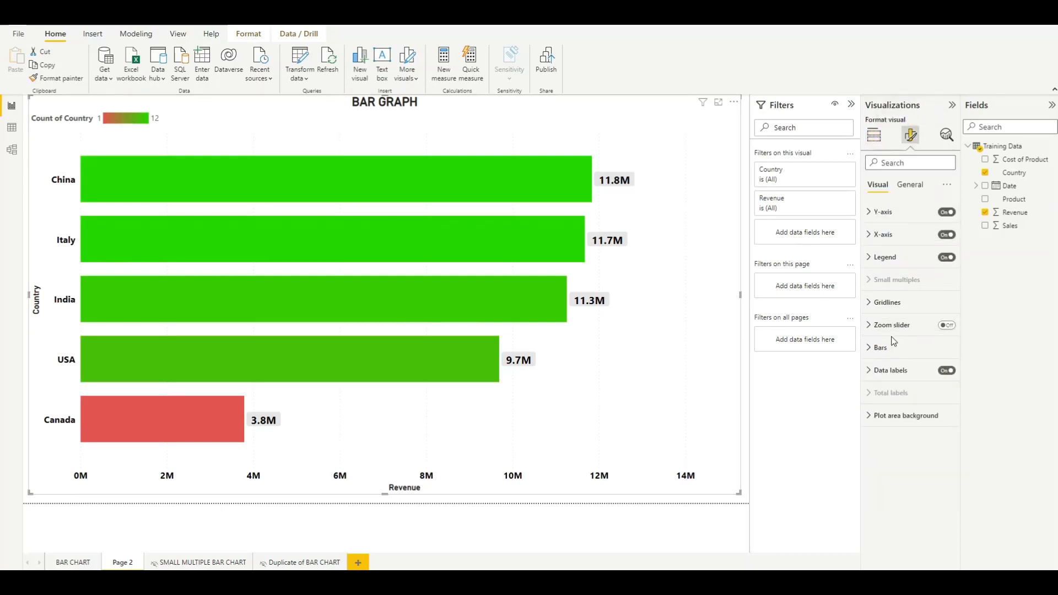
left_click(950, 326)
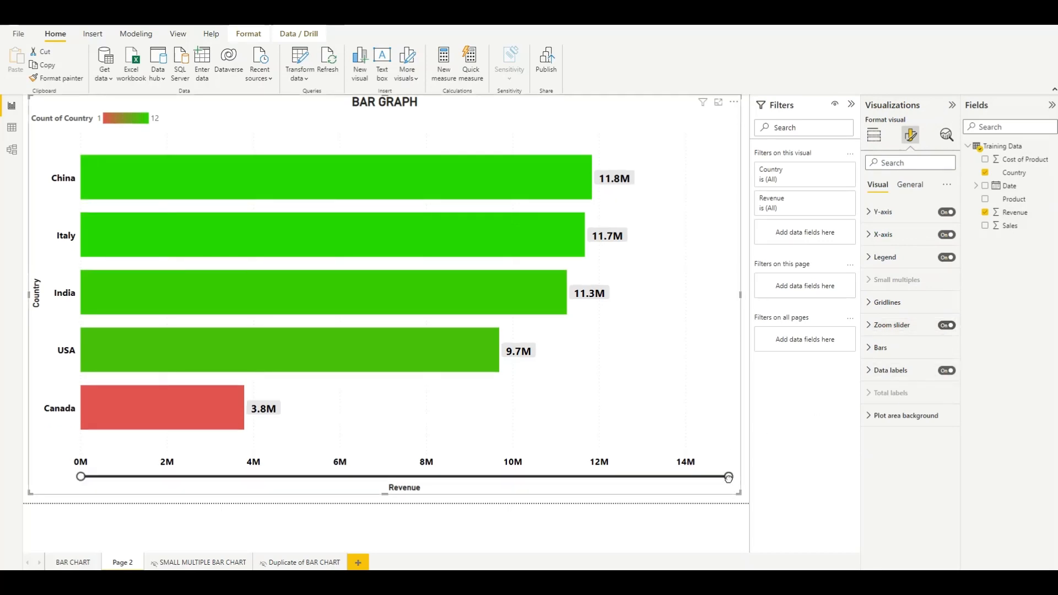
Pull the upper end of the Revenue zoom slider slightly inward and compare the chart with the one on the BAR CHART page.
mouse_move(728, 477)
left_mouse_down()
mouse_move(283, 478)
mouse_move(723, 477)
left_mouse_up()
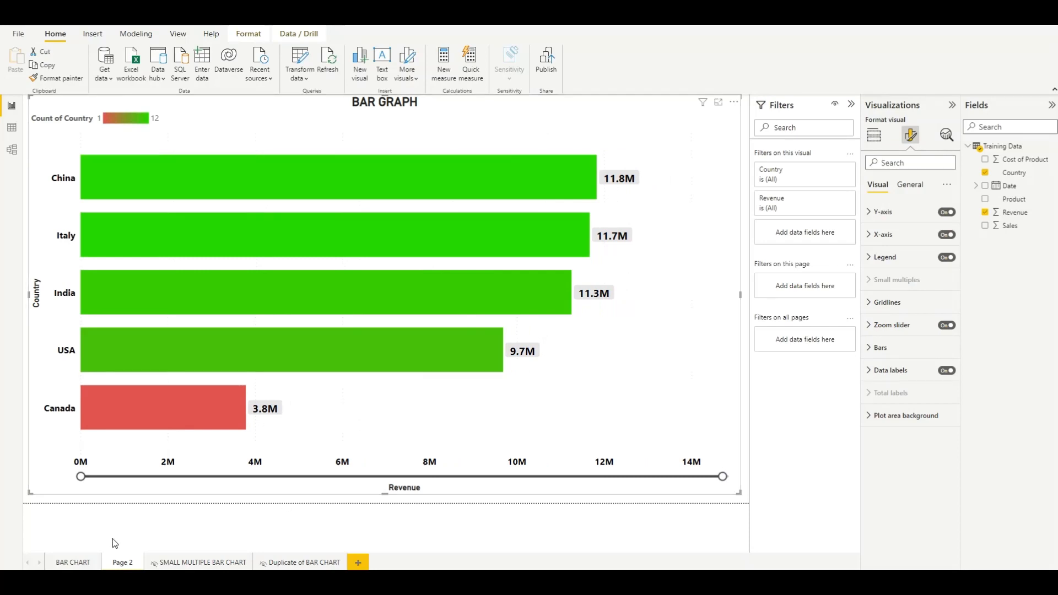
left_click(71, 562)
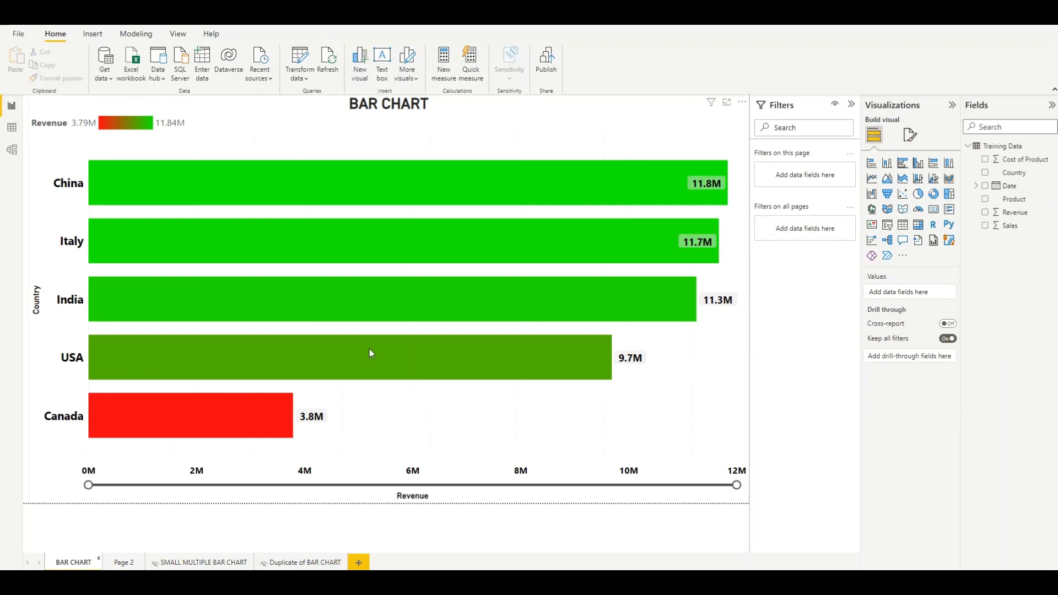
mouse_move(371, 353)
left_click(123, 563)
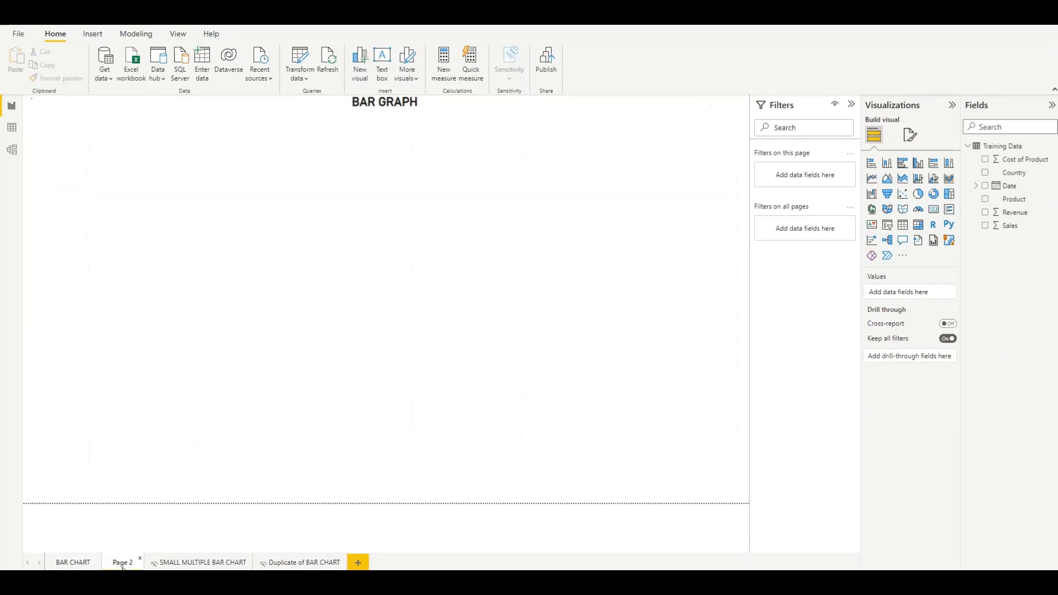
Set the font size of the Y-axis values on the Page 2 bar chart to 16.
left_click(385, 431)
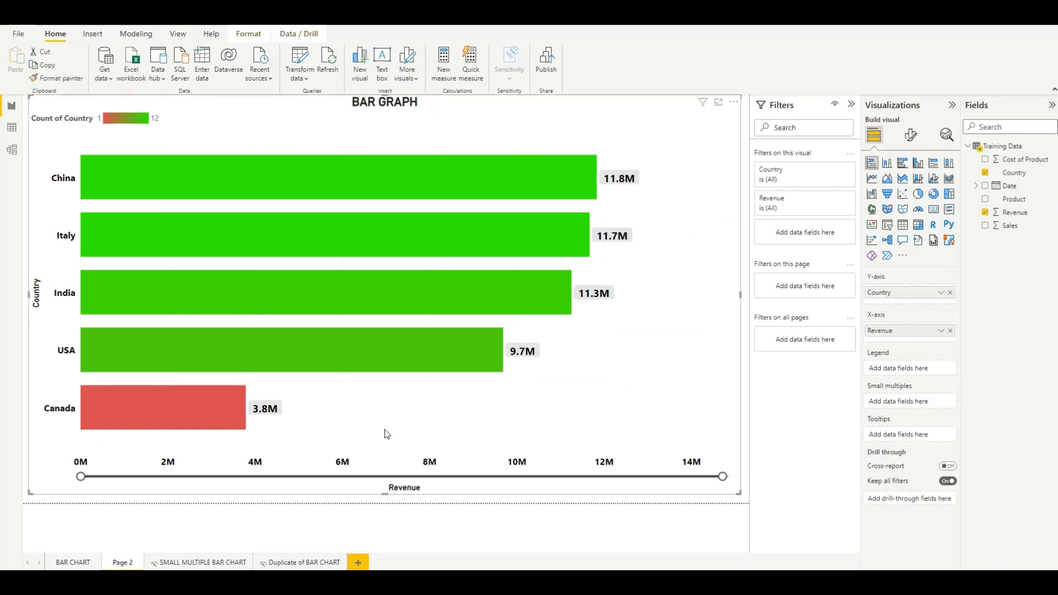
left_click(910, 135)
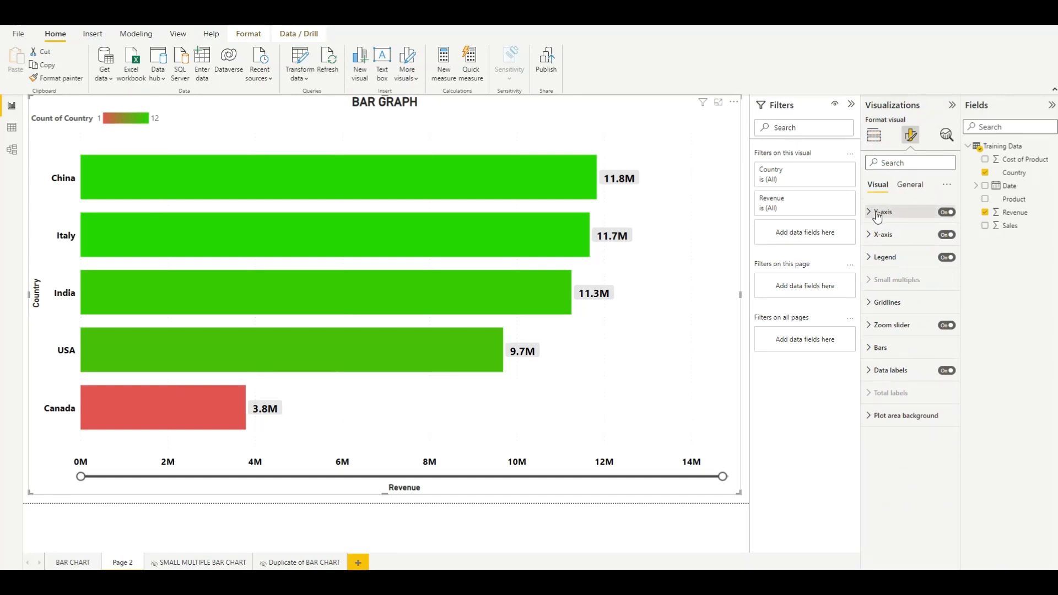
left_click(904, 236)
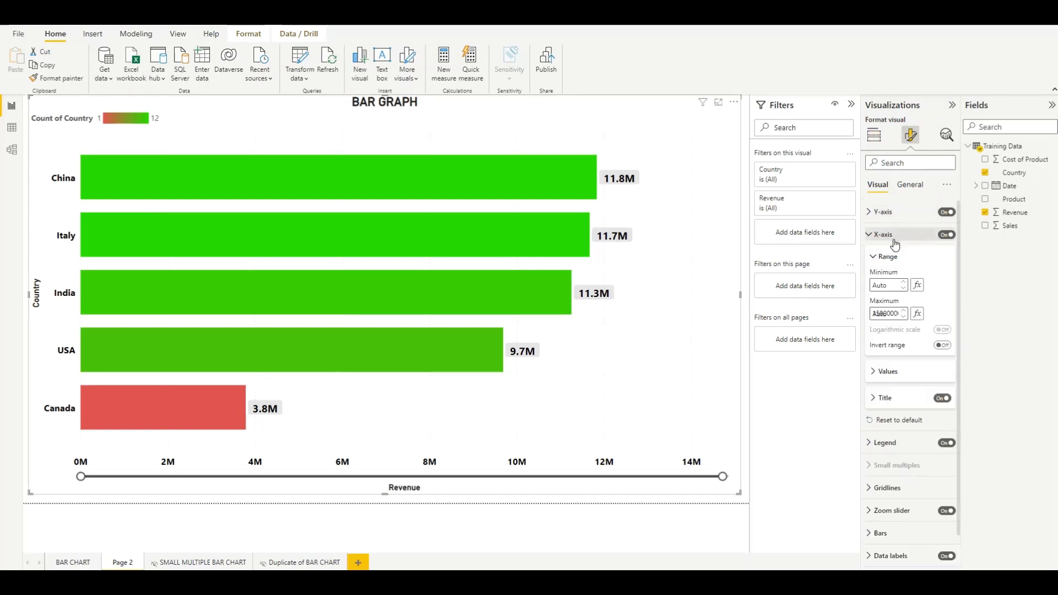
left_click(884, 212)
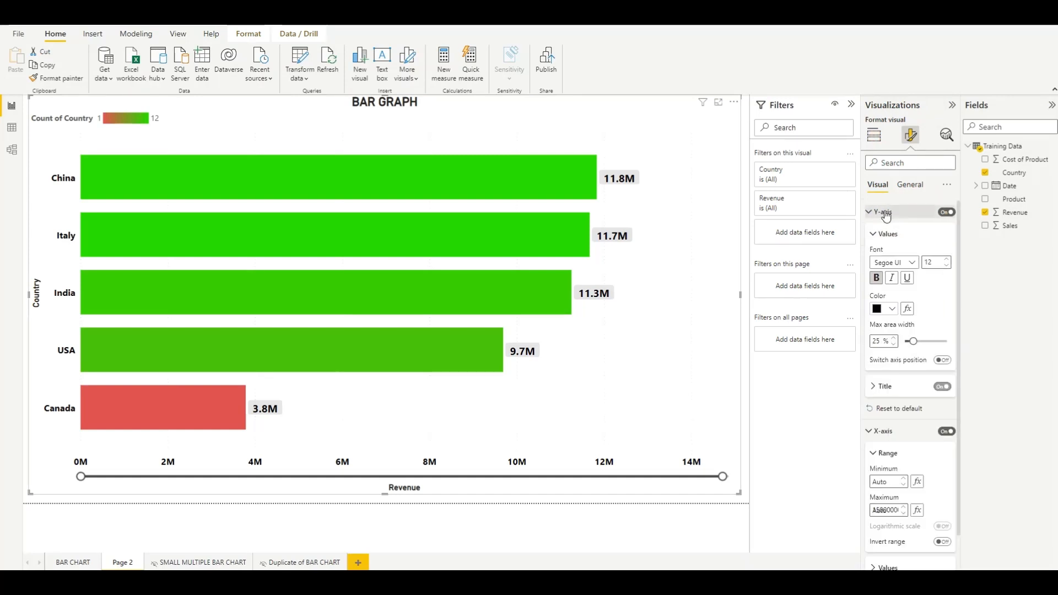
left_click(948, 260)
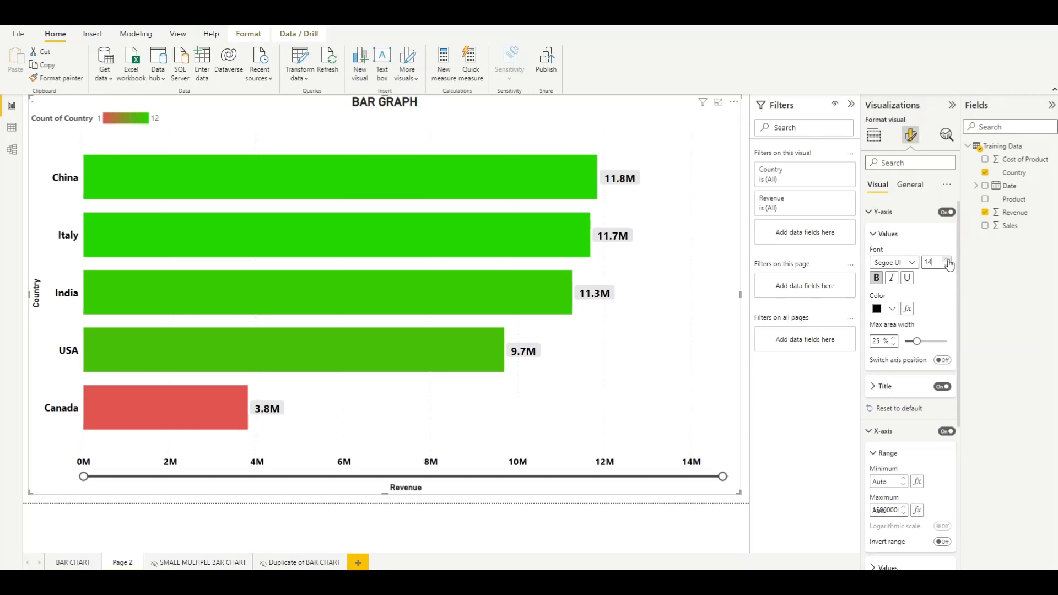
left_click(948, 260)
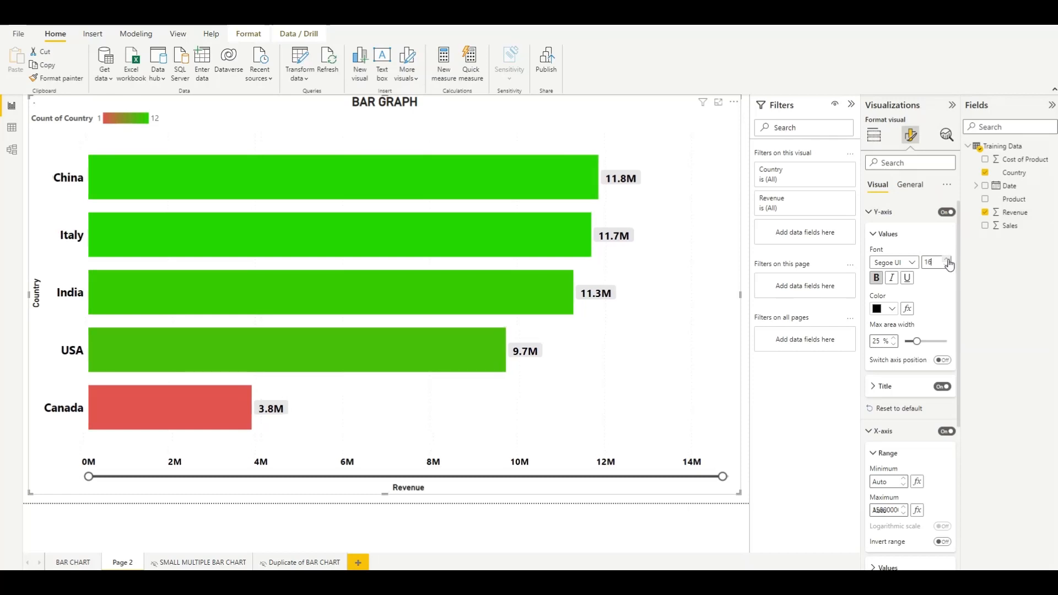
left_click(246, 355)
left_click(246, 355)
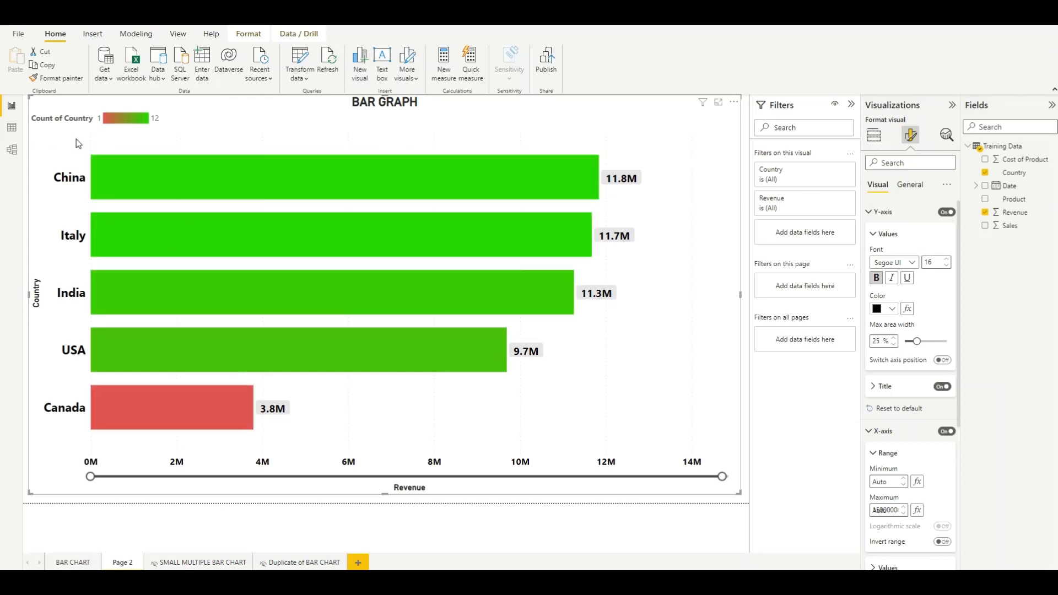
Base the bars' gradient conditional formatting on the Sum of Revenue from Training Data and apply it.
scroll(897, 466, "down", 5)
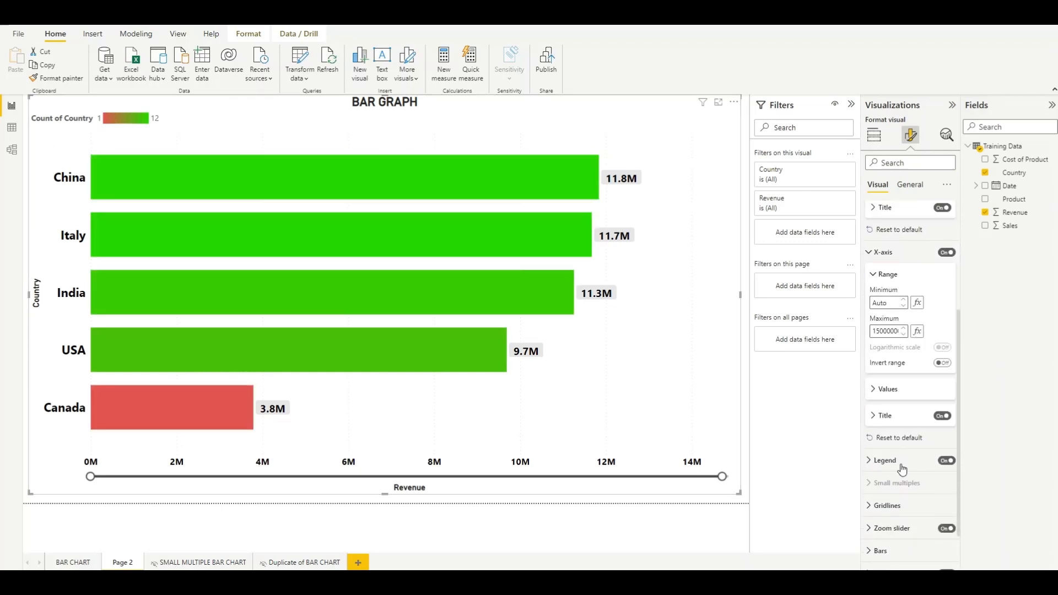
left_click(888, 493)
scroll(886, 490, "down", 3)
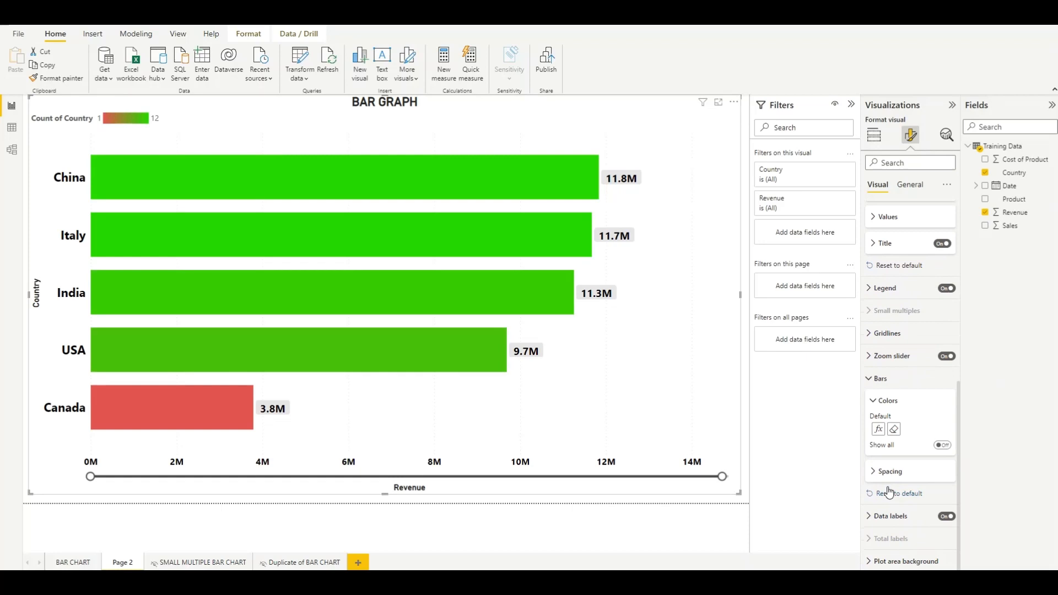
left_click(879, 429)
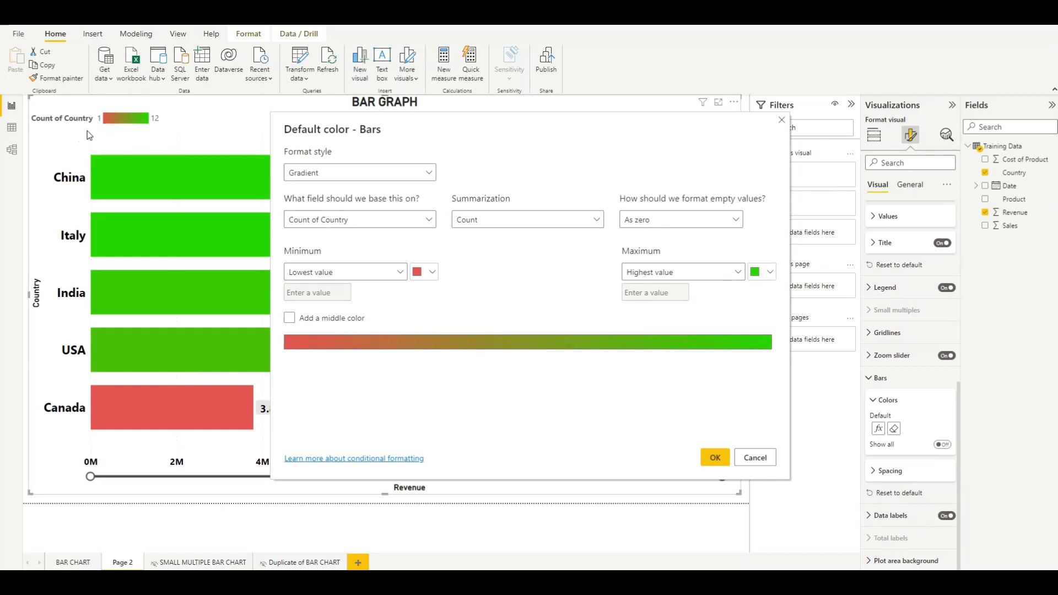
left_click(433, 221)
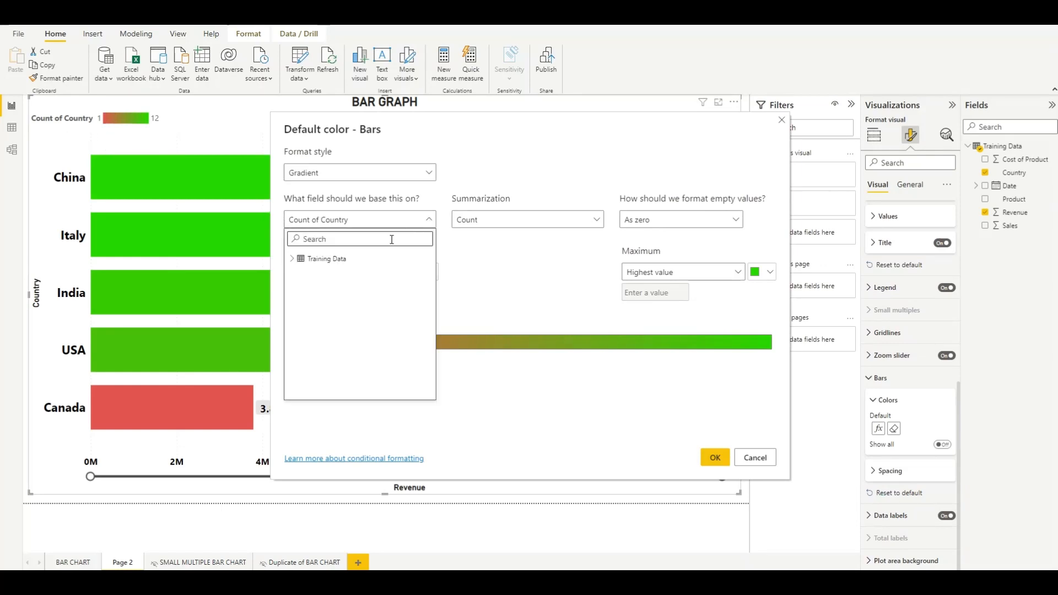
left_click(291, 258)
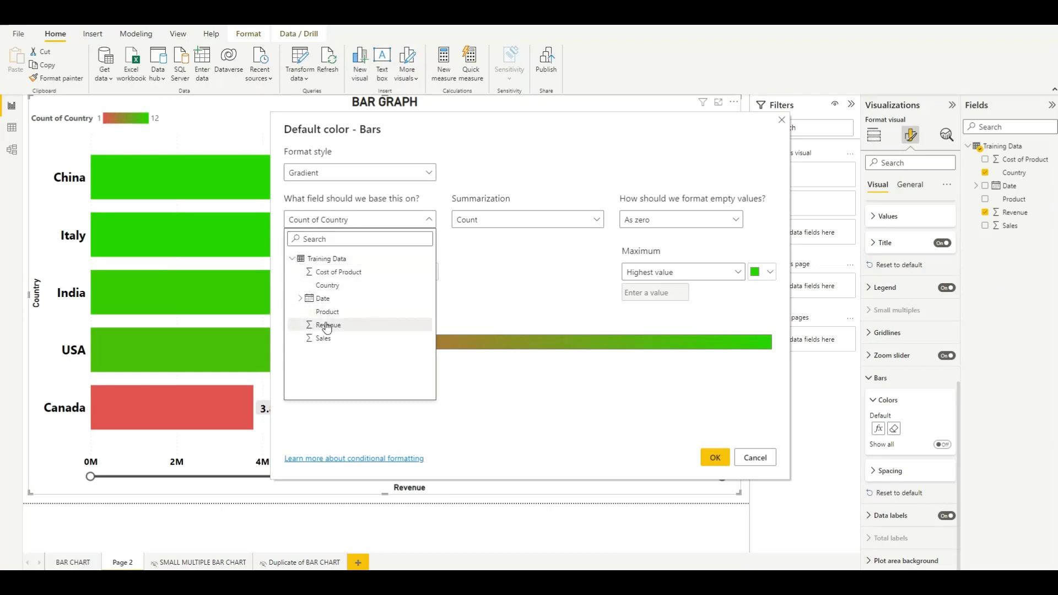
left_click(326, 325)
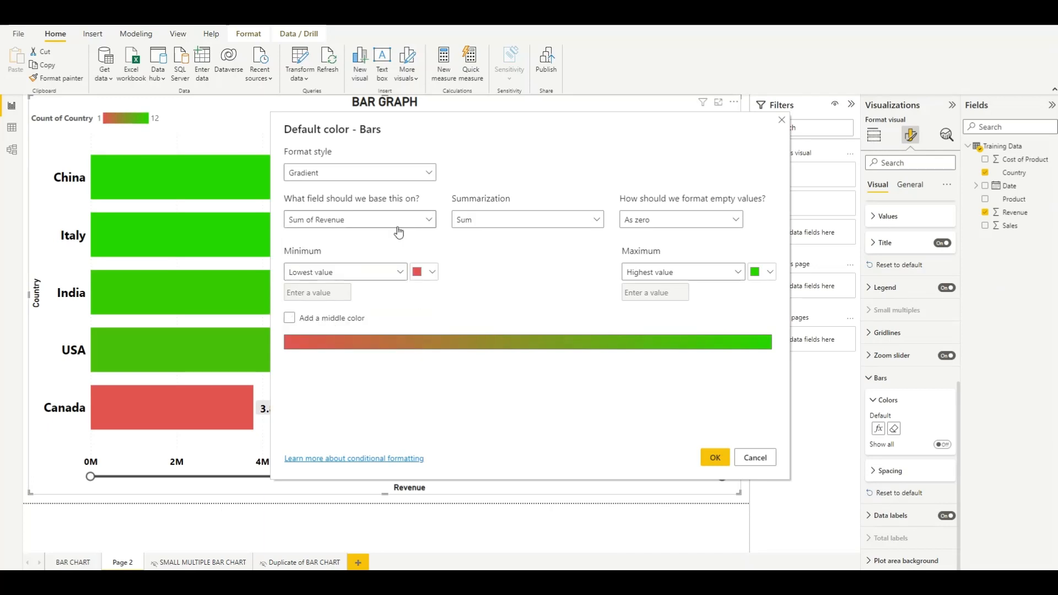
left_click(713, 458)
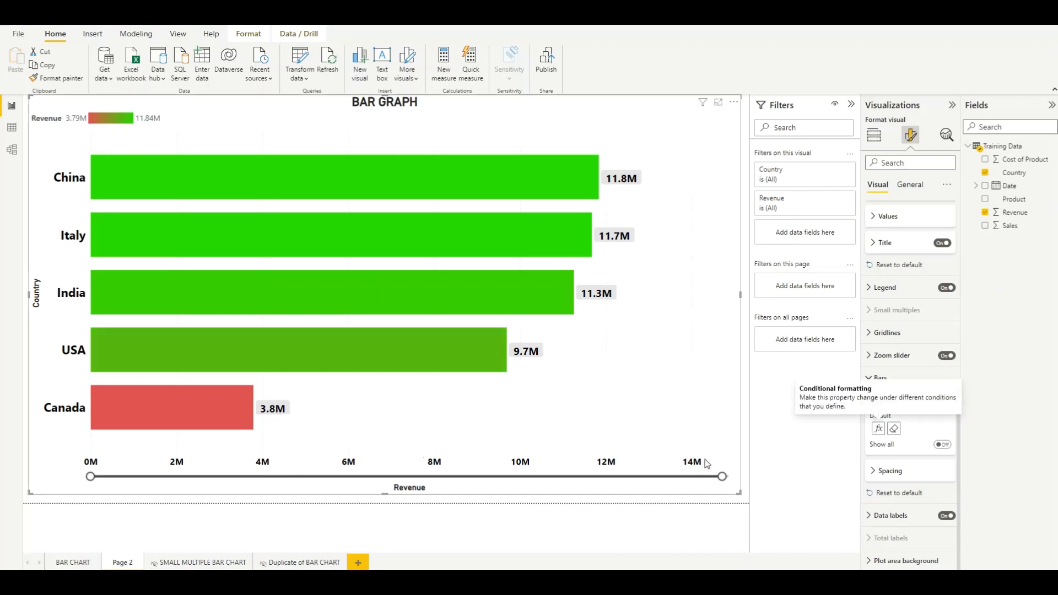
Check the legend and bar colors on the BAR CHART page against the Page 2 chart, and return to Page 2.
left_click(75, 562)
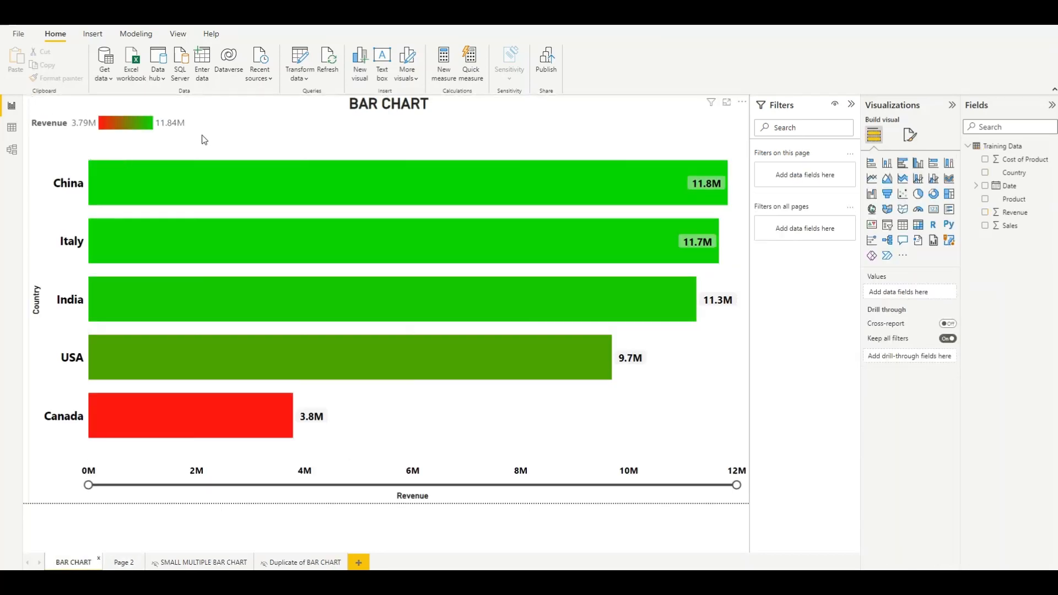
mouse_move(607, 231)
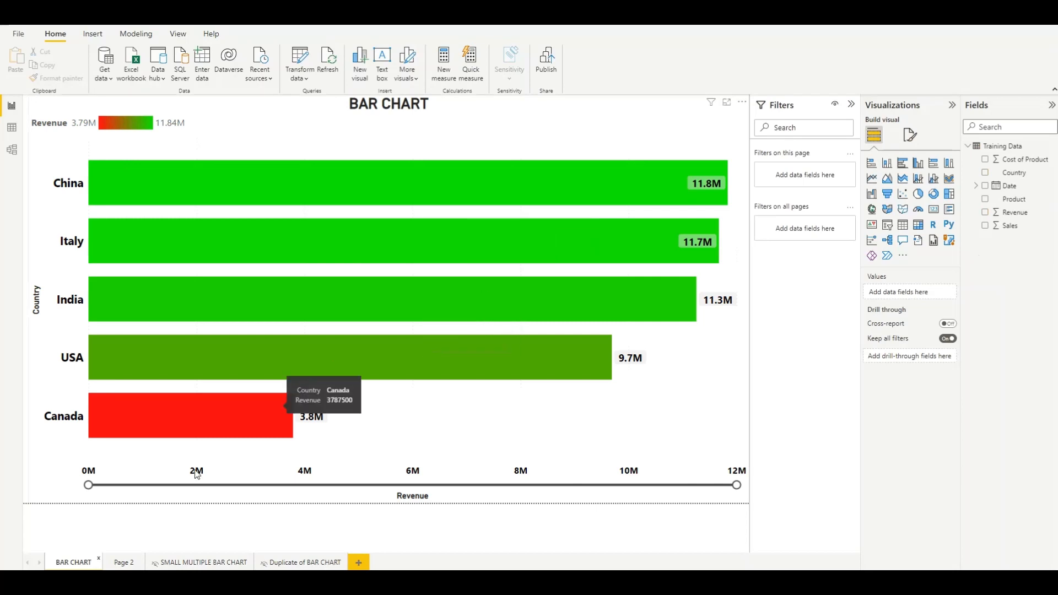
left_click(122, 562)
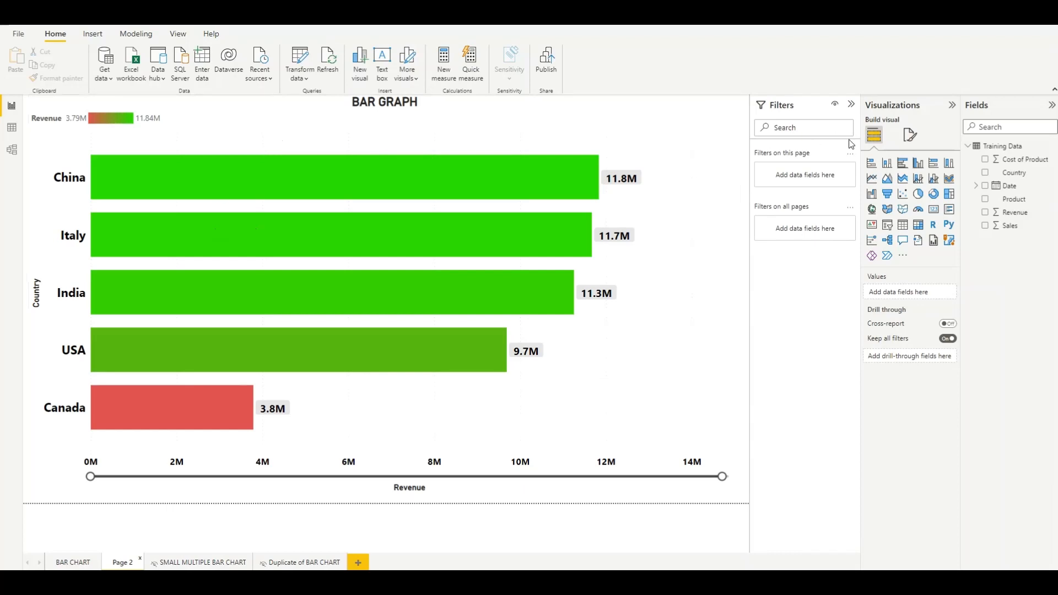
Collapse the Filters, Visualizations and Fields panes to enlarge the report canvas.
left_click(852, 105)
left_click(952, 104)
left_click(1052, 105)
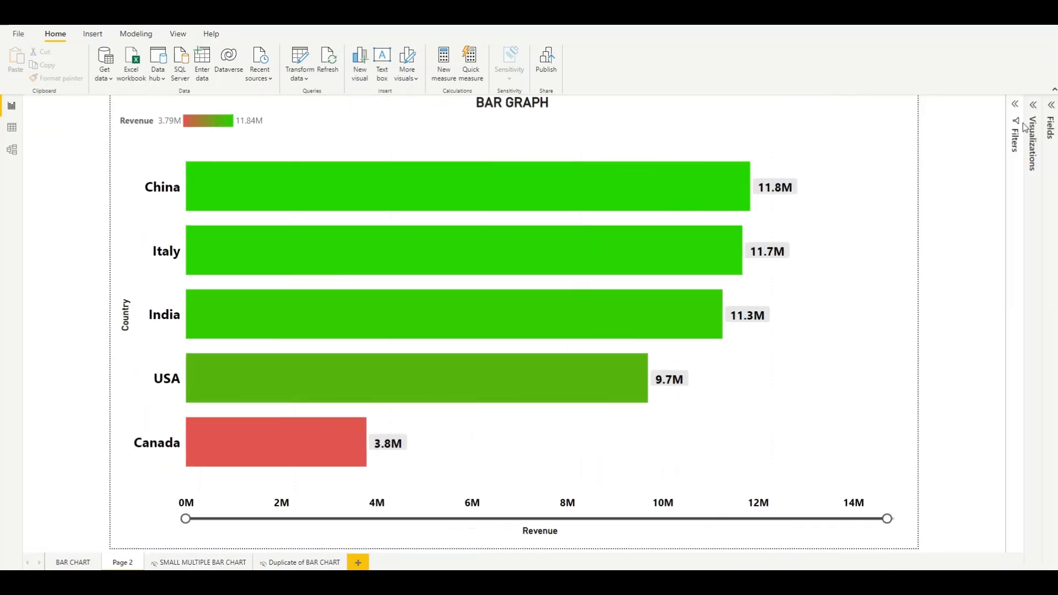